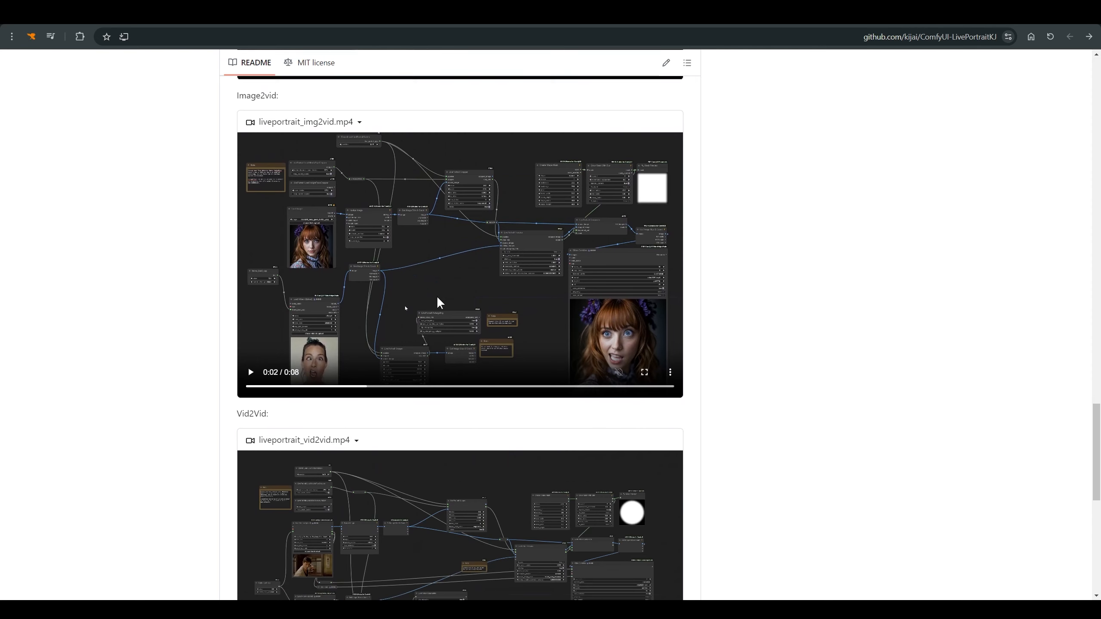
# - Look through the realtime, Image2vid and Vid2Vid example workflows in the repository README
pyautogui.scroll(10, 438, 299)
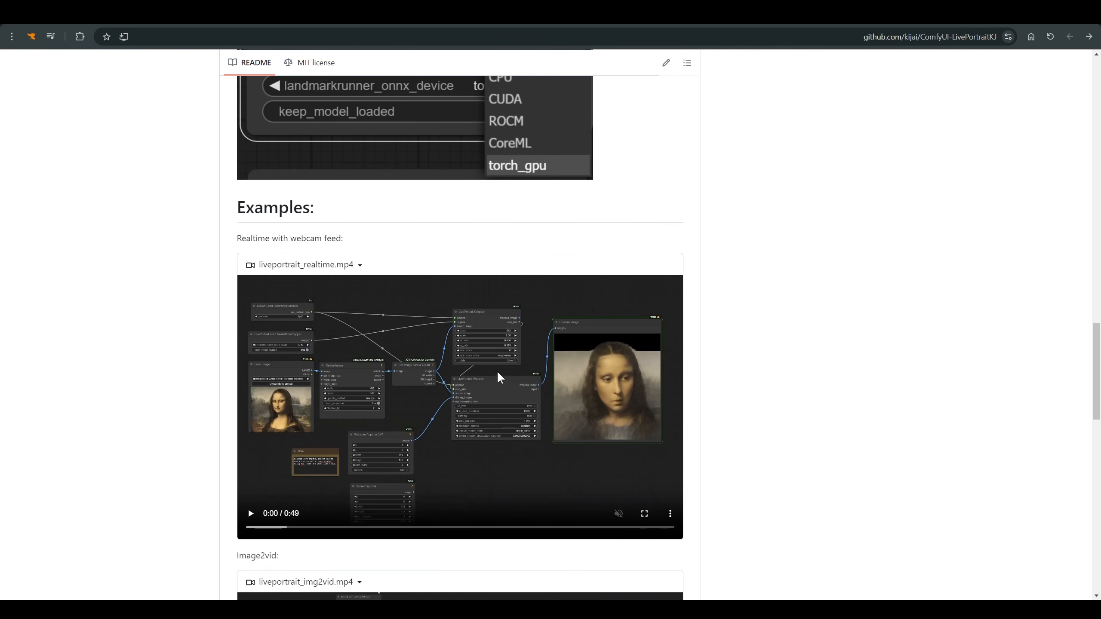
pyautogui.scroll(-3, 487, 391)
pyautogui.scroll(3, 488, 391)
pyautogui.scroll(-5, 450, 367)
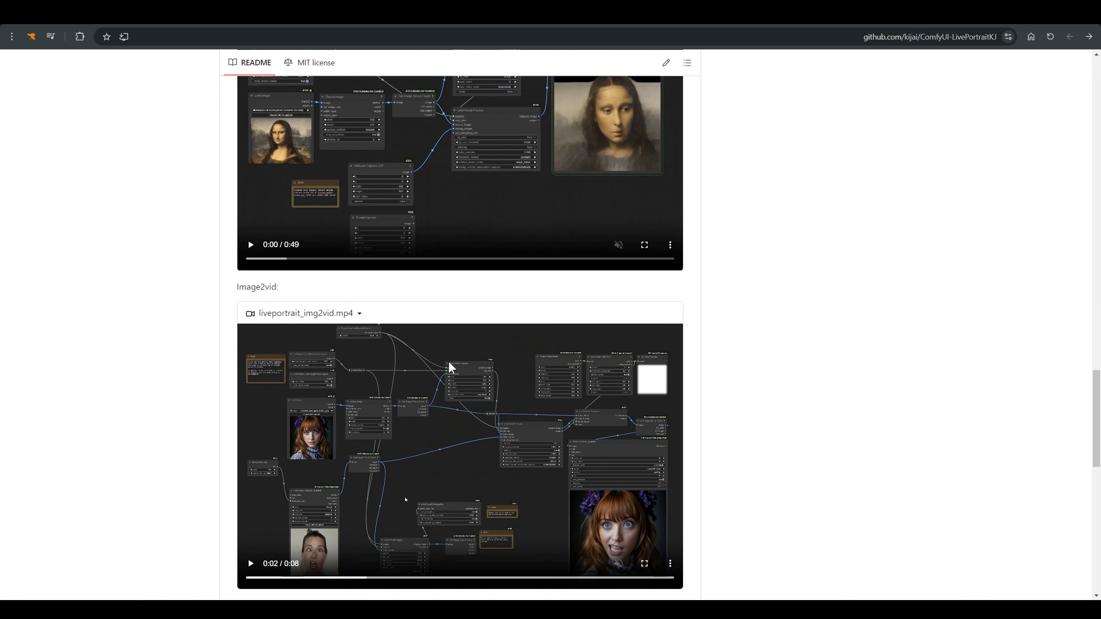
pyautogui.scroll(5, 495, 442)
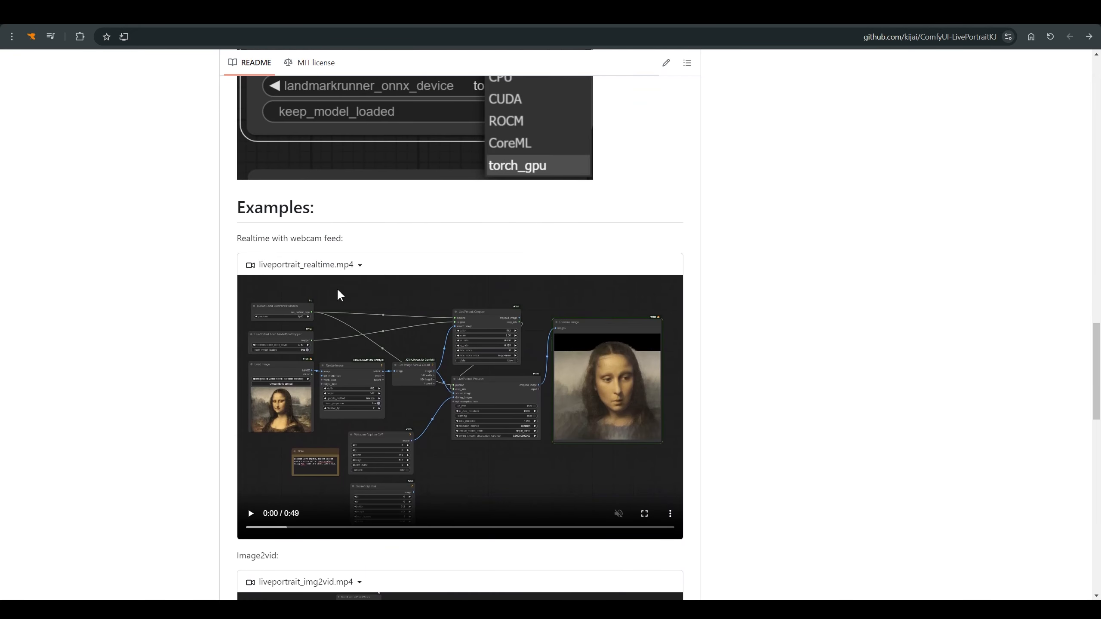
pyautogui.scroll(-4, 376, 283)
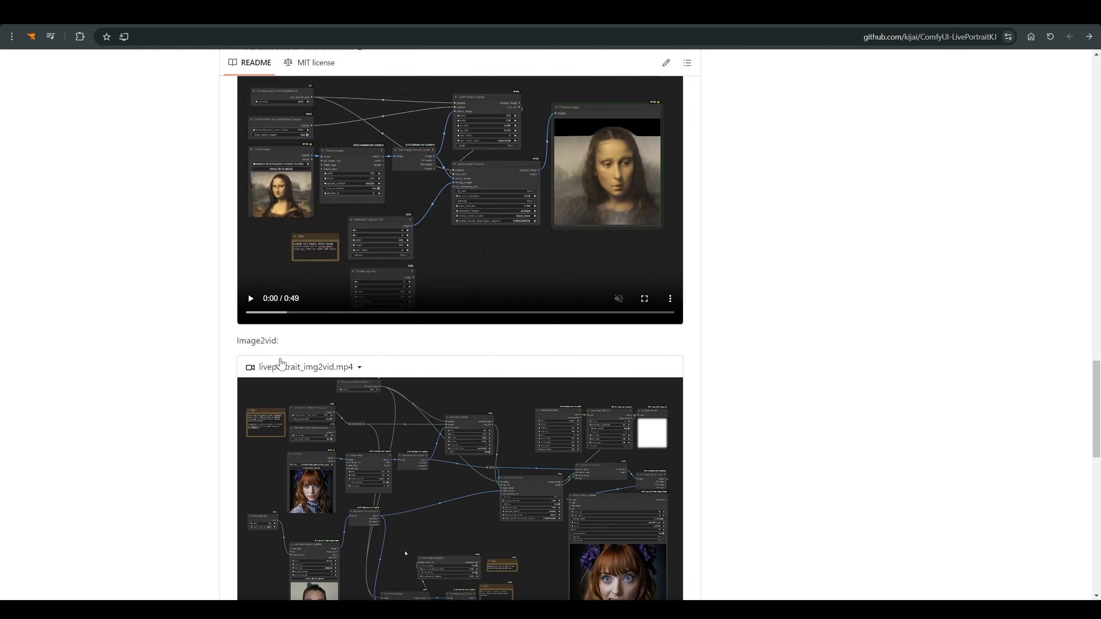
pyautogui.scroll(-6, 354, 388)
pyautogui.scroll(-6, 298, 388)
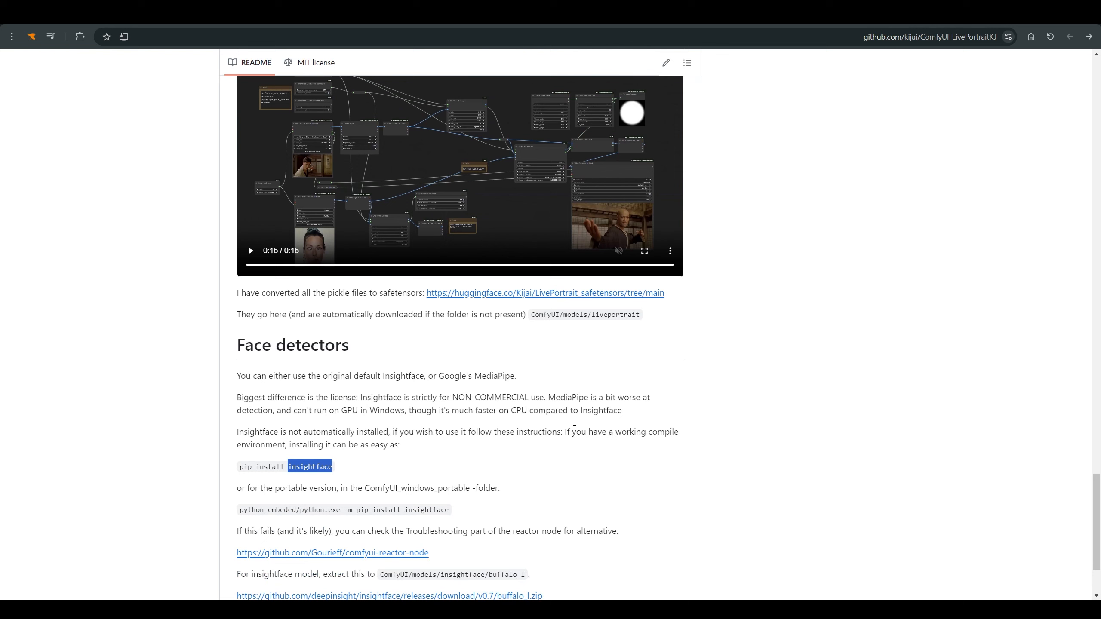
# - Read the README's Face detectors section, highlighting MediaPipe, and open the repository's examples folder
pyautogui.click(503, 414)
pyautogui.moveTo(476, 374); pyautogui.dragTo(521, 381)
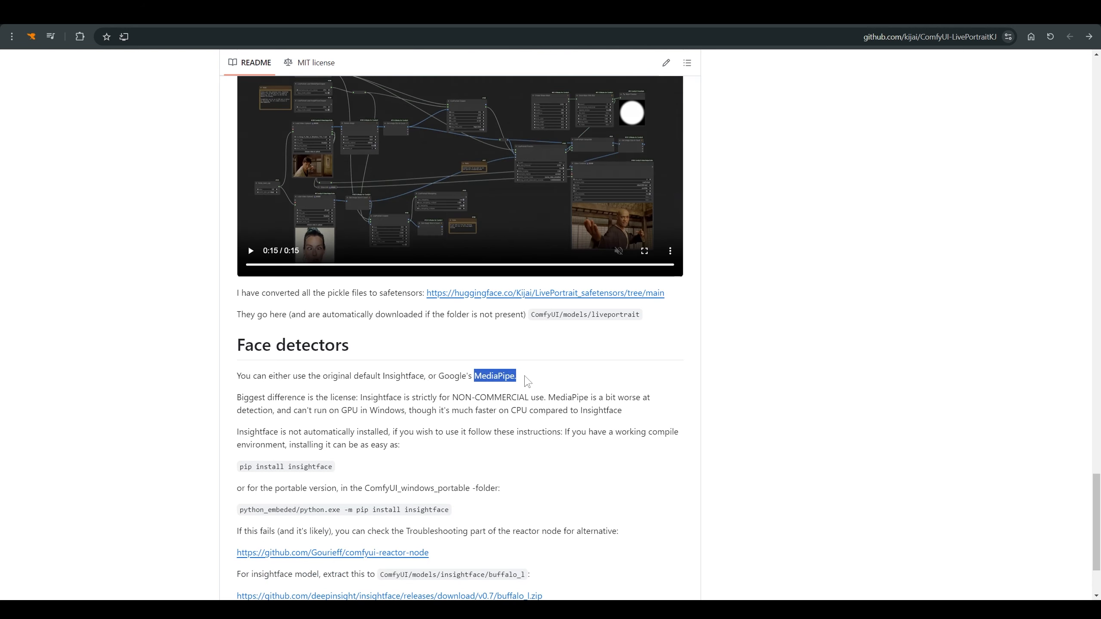
pyautogui.scroll(5, 525, 383)
pyautogui.scroll(-6, 523, 383)
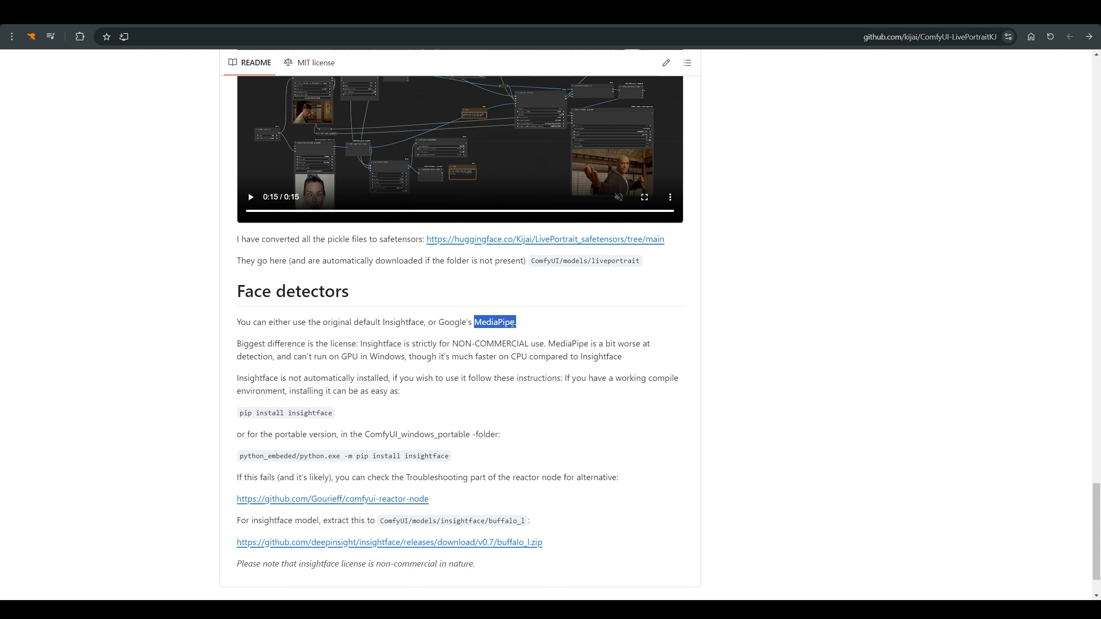
pyautogui.scroll(5, 412, 500)
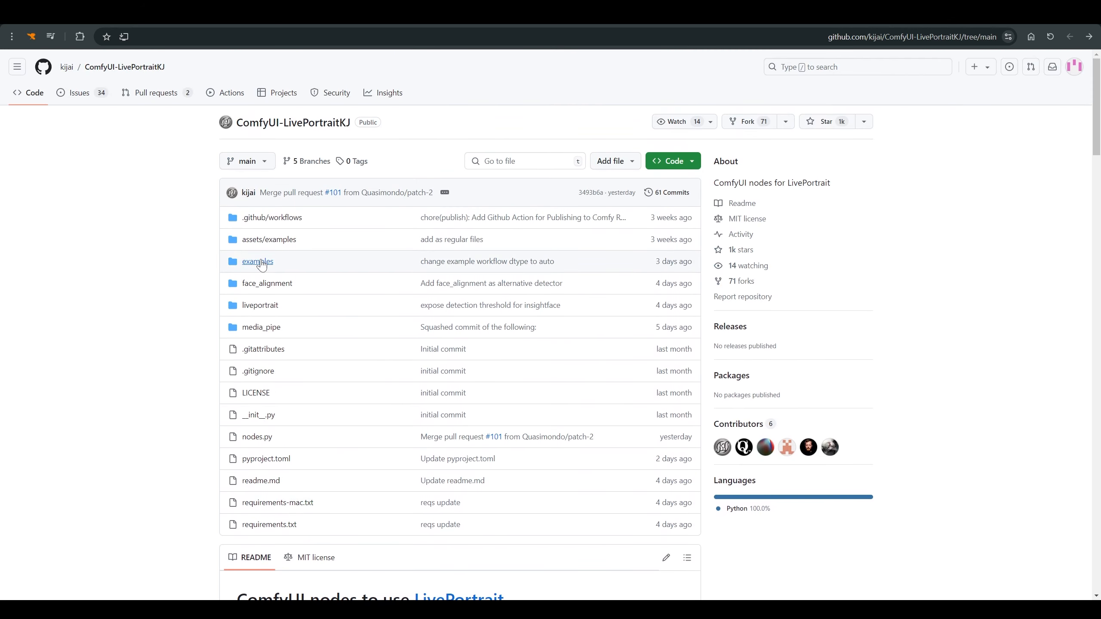
pyautogui.click(265, 263)
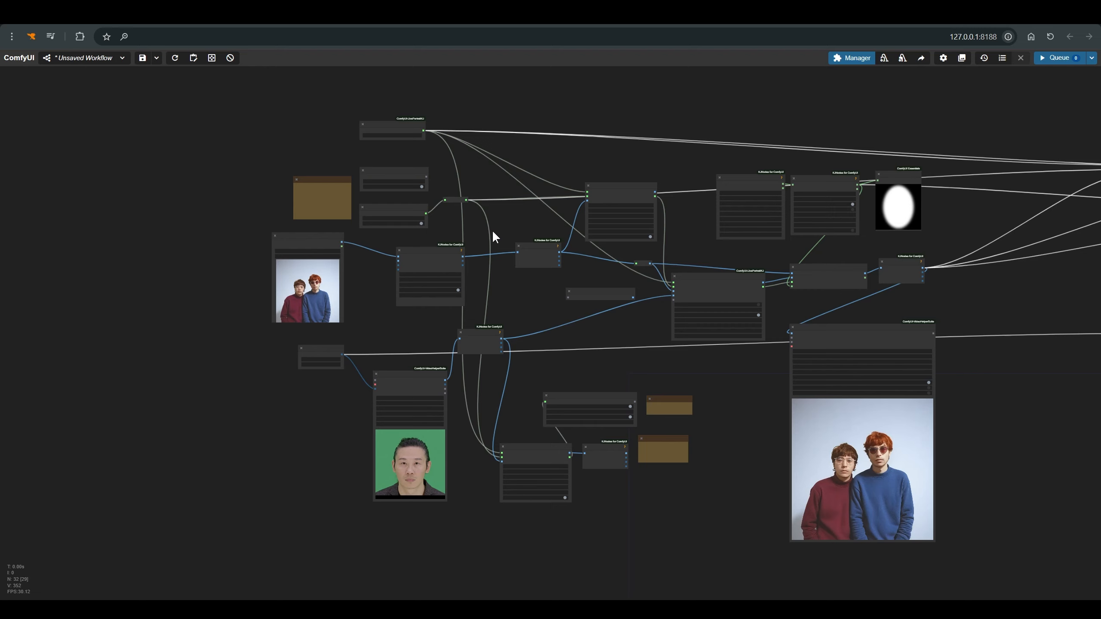
# - Switch to the ComfyUI workflow and examine the source picture in the Load Image node
pyautogui.scroll(1, 492, 229)
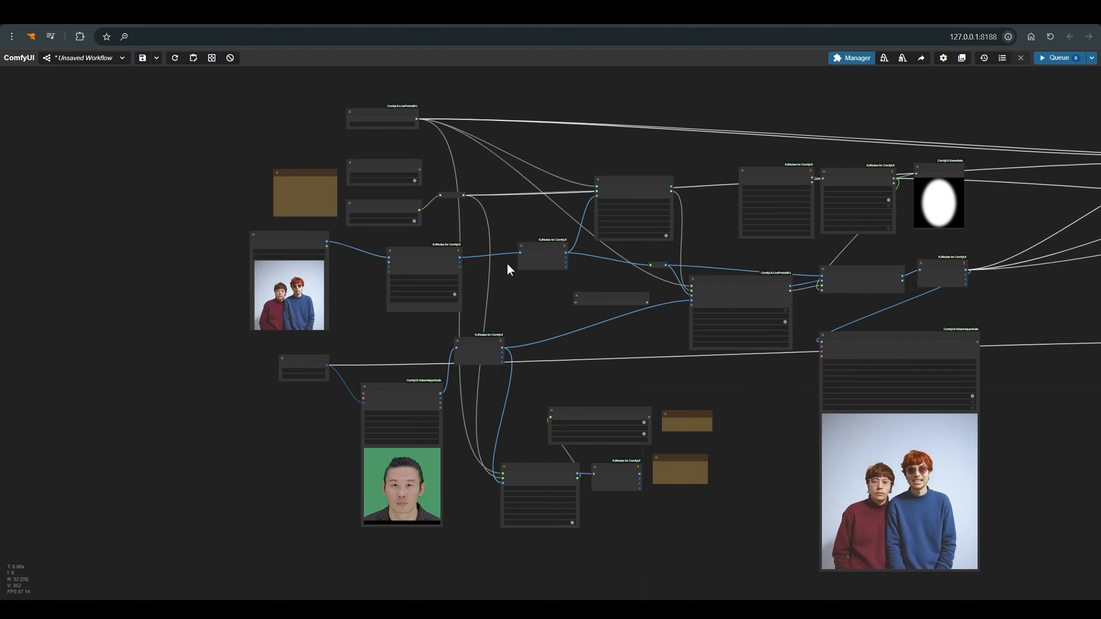
pyautogui.scroll(12, 223, 303)
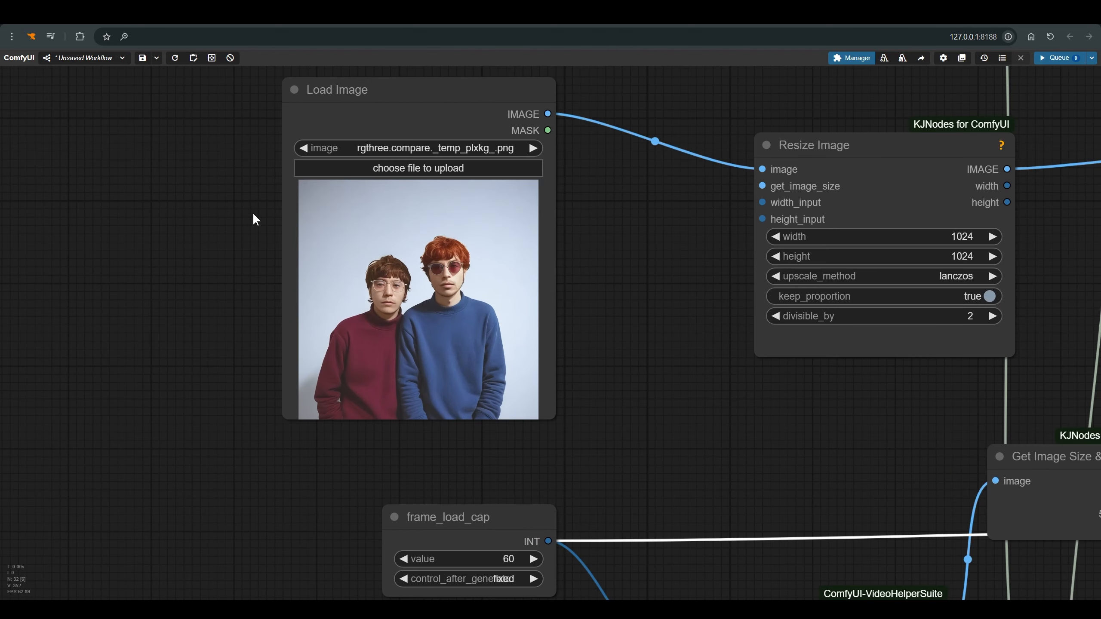
pyautogui.scroll(2, 254, 214)
pyautogui.scroll(3, 260, 219)
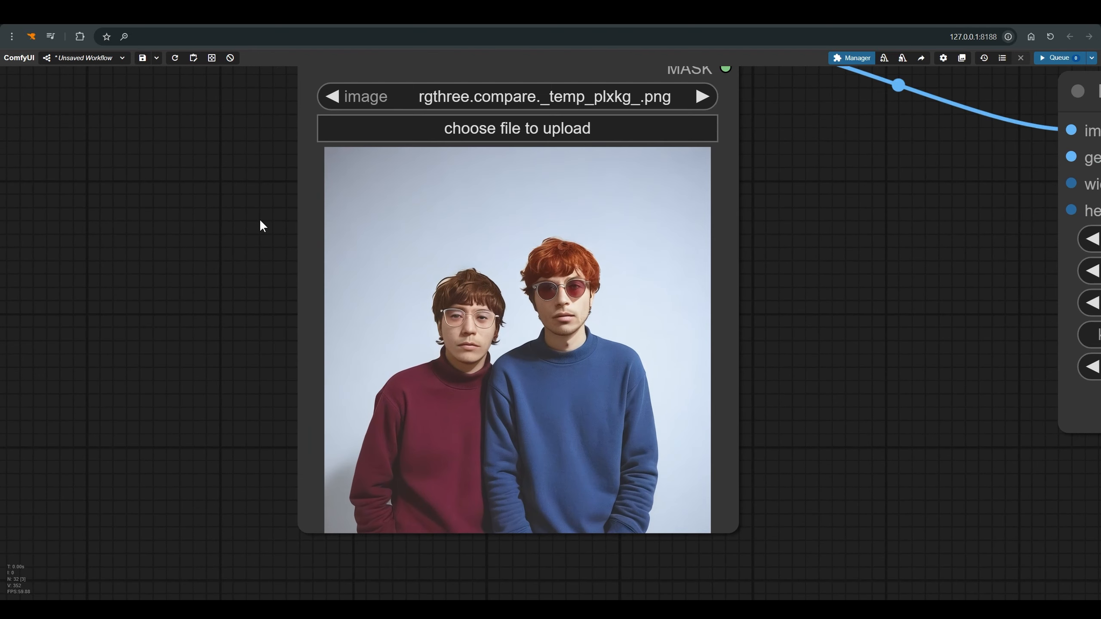
pyautogui.scroll(-8, 261, 222)
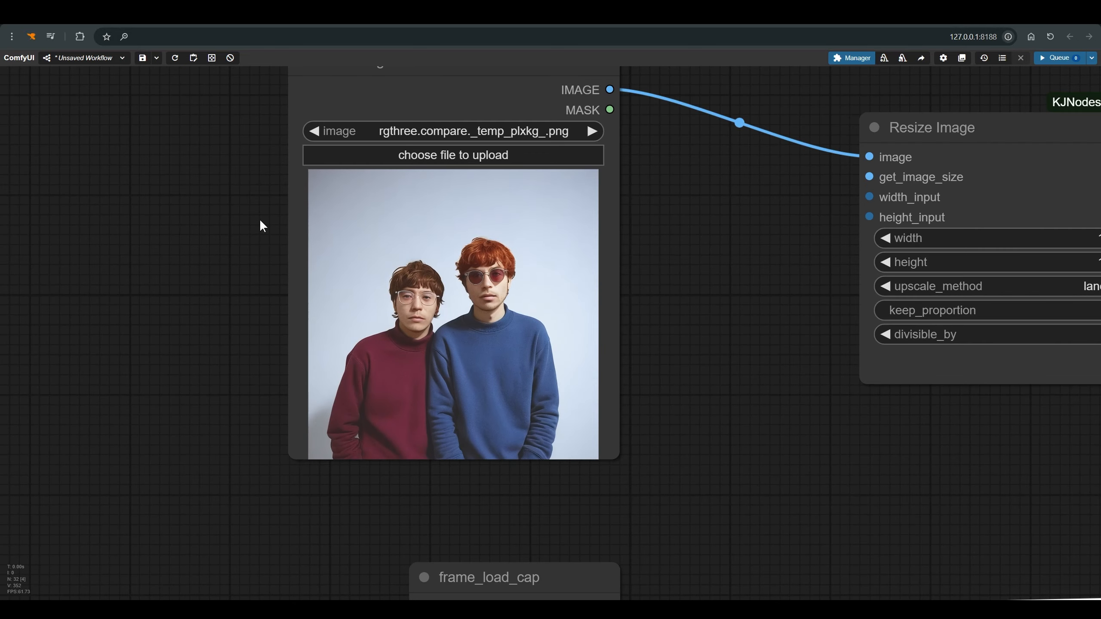
pyautogui.scroll(-3, 260, 218)
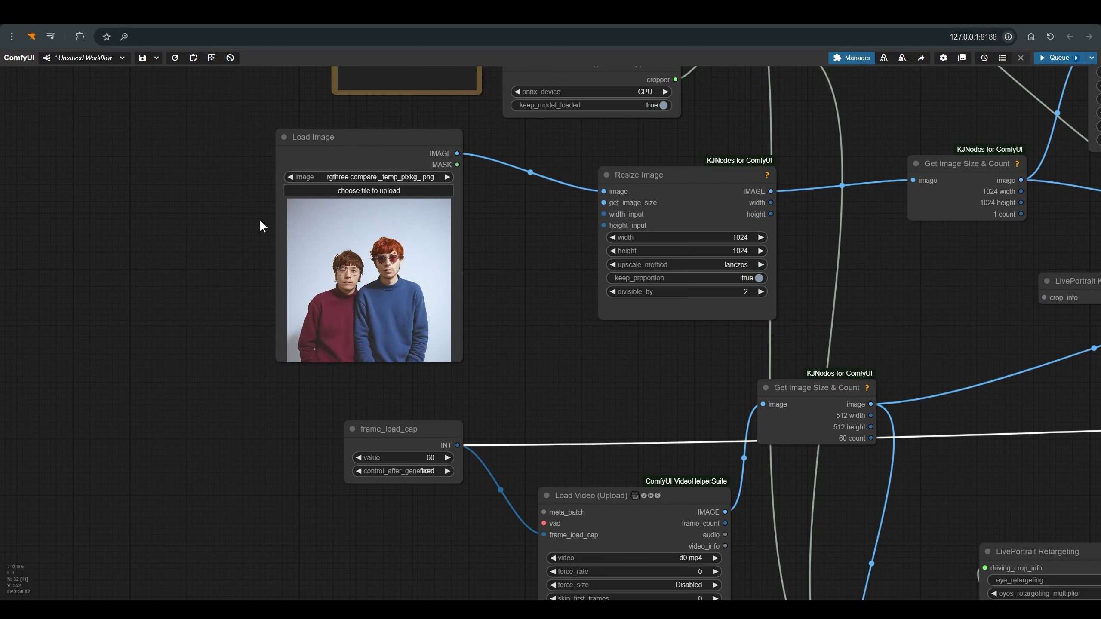
pyautogui.scroll(4, 304, 243)
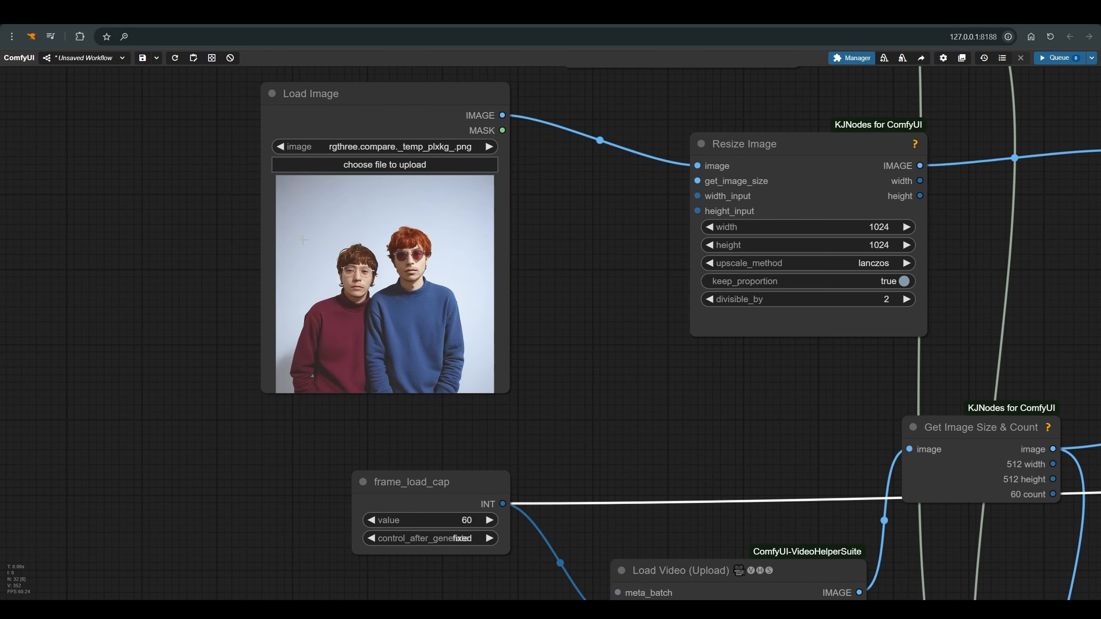
pyautogui.scroll(1, 304, 240)
pyautogui.scroll(-2, 304, 239)
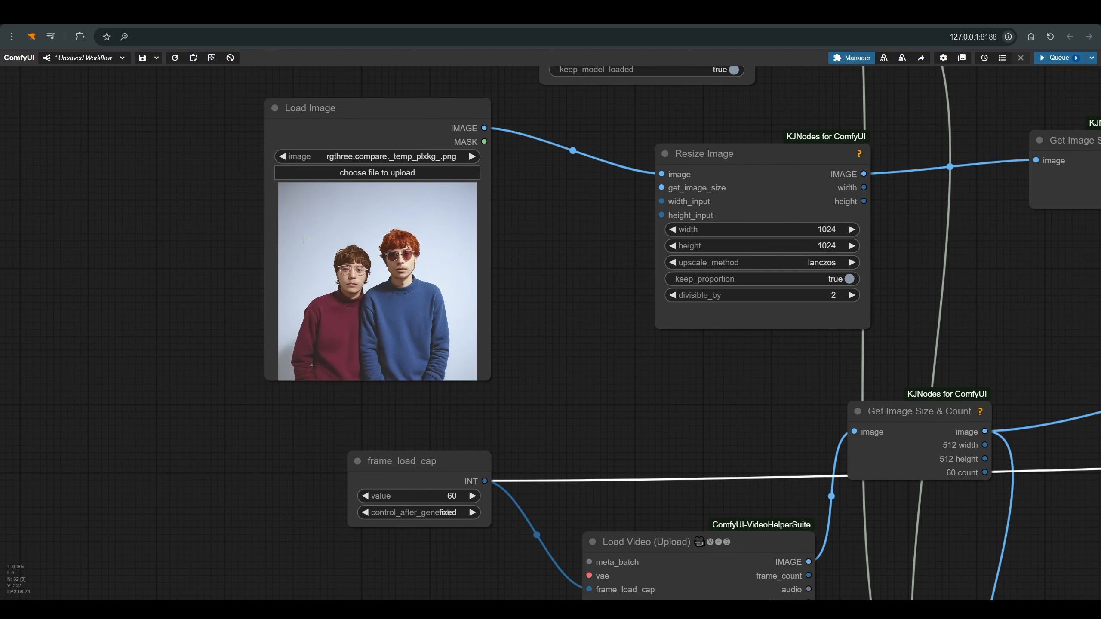
pyautogui.scroll(-2, 554, 238)
# - Inspect the (Down)Load LivePortraitModels node and the MediaPipe and InsightFace cropper loader nodes
pyautogui.moveTo(554, 238); pyautogui.dragTo(539, 339)
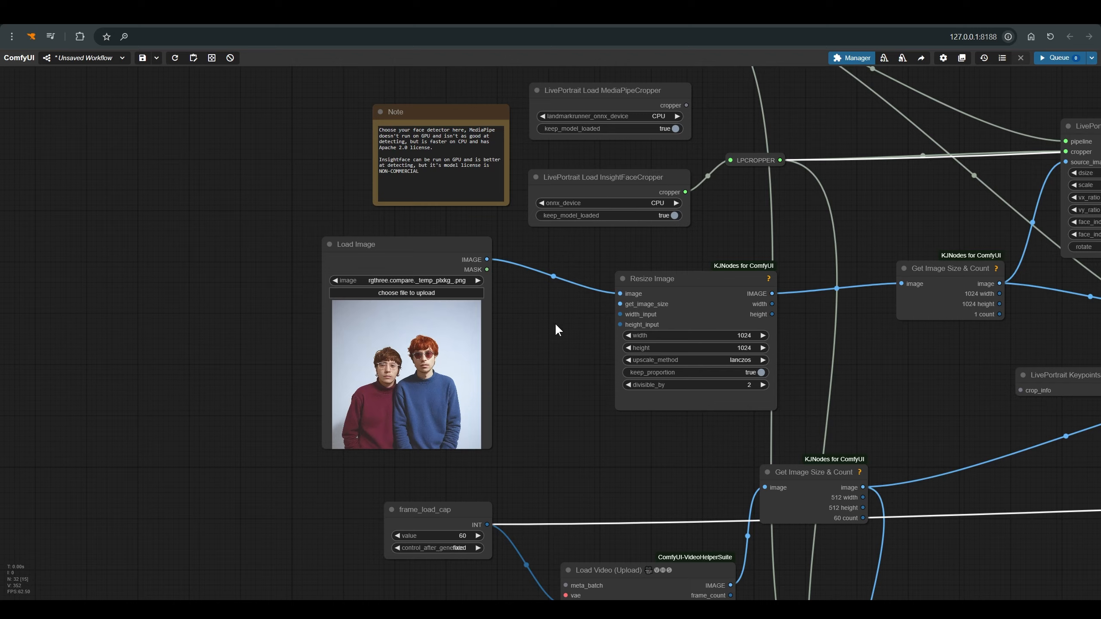
pyautogui.scroll(-3, 561, 329)
pyautogui.moveTo(749, 327); pyautogui.dragTo(548, 413)
pyautogui.click(402, 155)
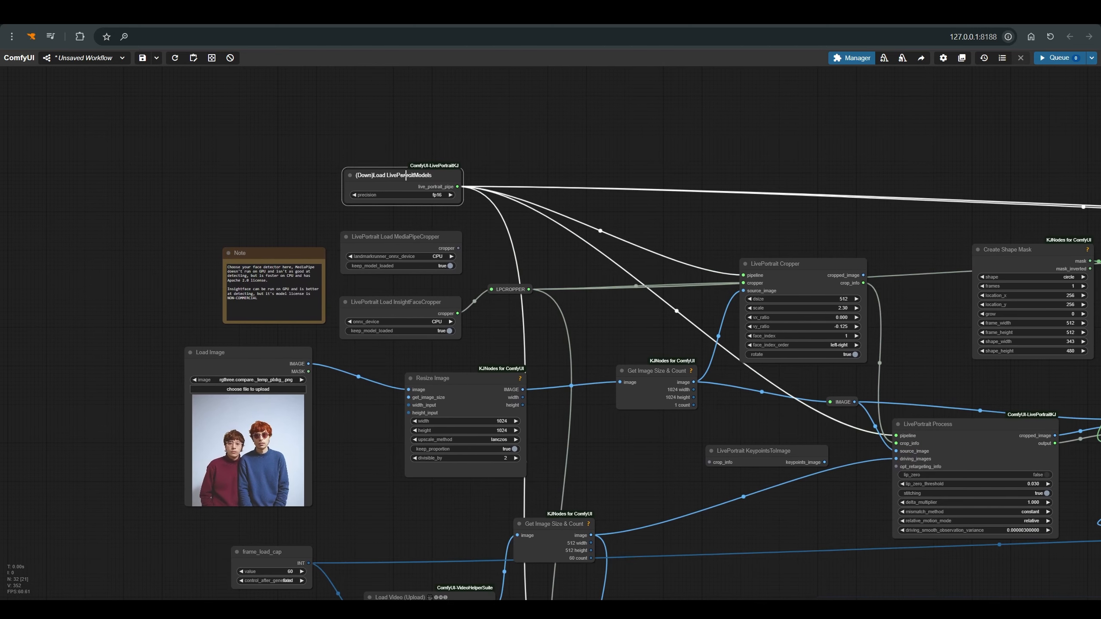
pyautogui.scroll(2, 402, 155)
pyautogui.moveTo(428, 183); pyautogui.dragTo(427, 190)
pyautogui.moveTo(419, 286); pyautogui.dragTo(415, 293)
pyautogui.moveTo(409, 365)
pyautogui.mouseDown()
pyautogui.moveTo(412, 375)
pyautogui.moveTo(410, 367)
pyautogui.mouseUp()
pyautogui.moveTo(423, 283); pyautogui.dragTo(418, 287)
pyautogui.moveTo(412, 372); pyautogui.dragTo(412, 378)
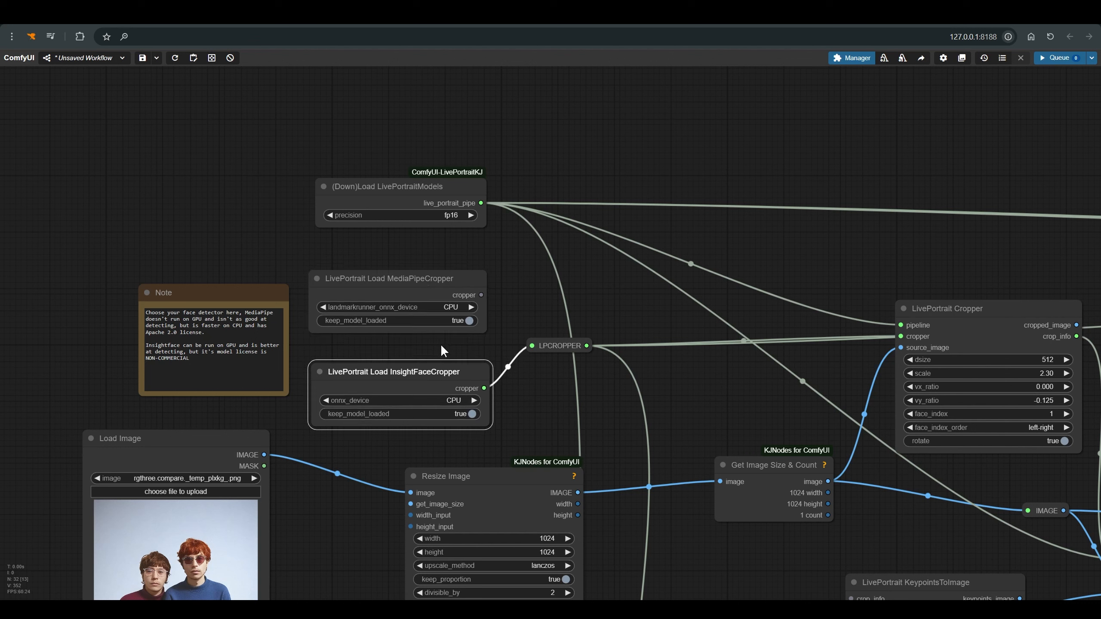
# - Examine the driving video in the Load Video (Upload) node and bring up its context options
pyautogui.scroll(-3, 533, 316)
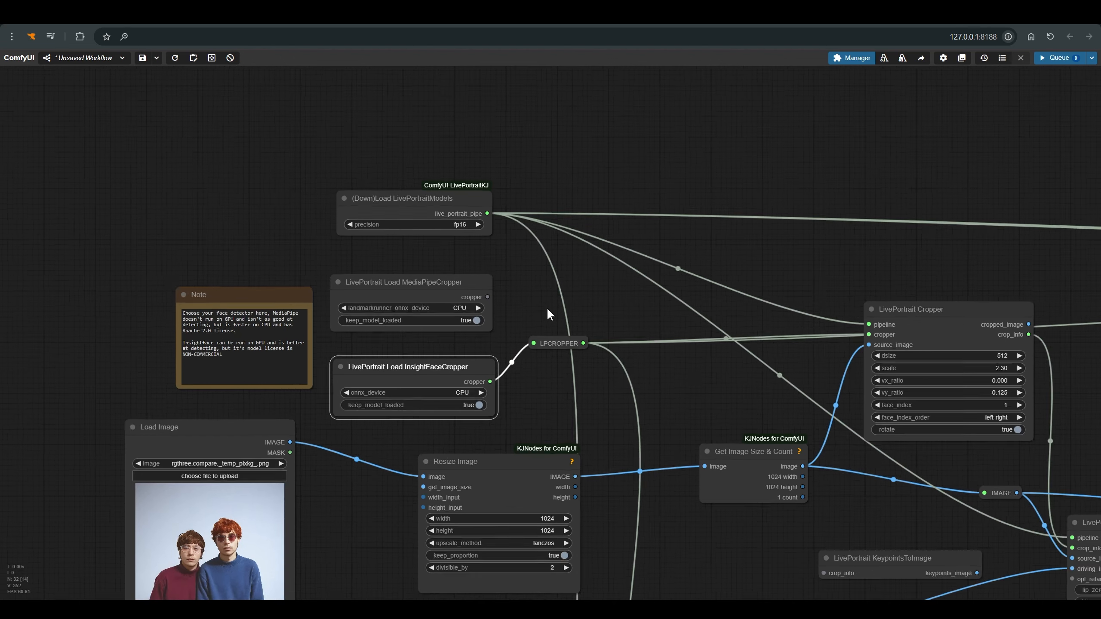
pyautogui.scroll(-3, 615, 391)
pyautogui.moveTo(719, 448); pyautogui.dragTo(776, 183)
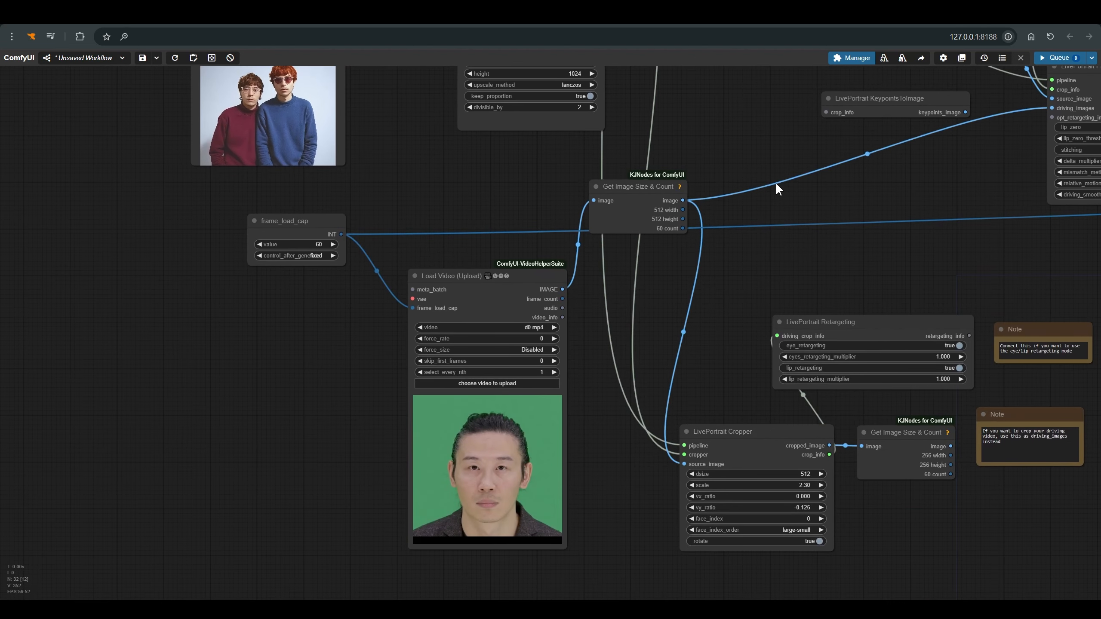
pyautogui.rightClick(481, 426)
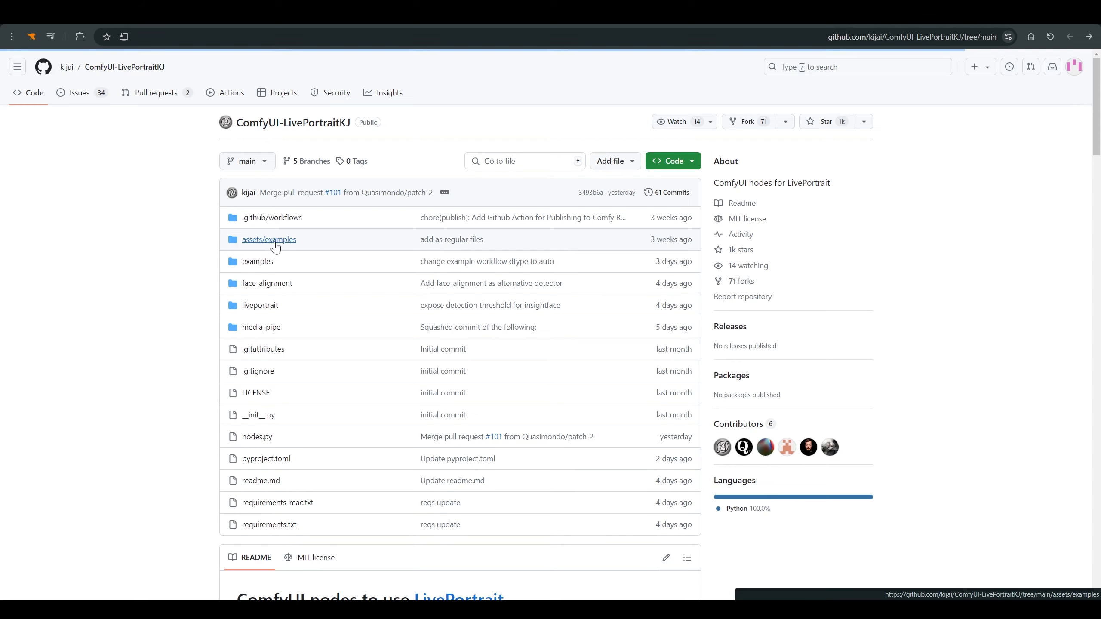
# - Switch to the GitHub repository and open the driving folder inside assets/examples
pyautogui.click(265, 241)
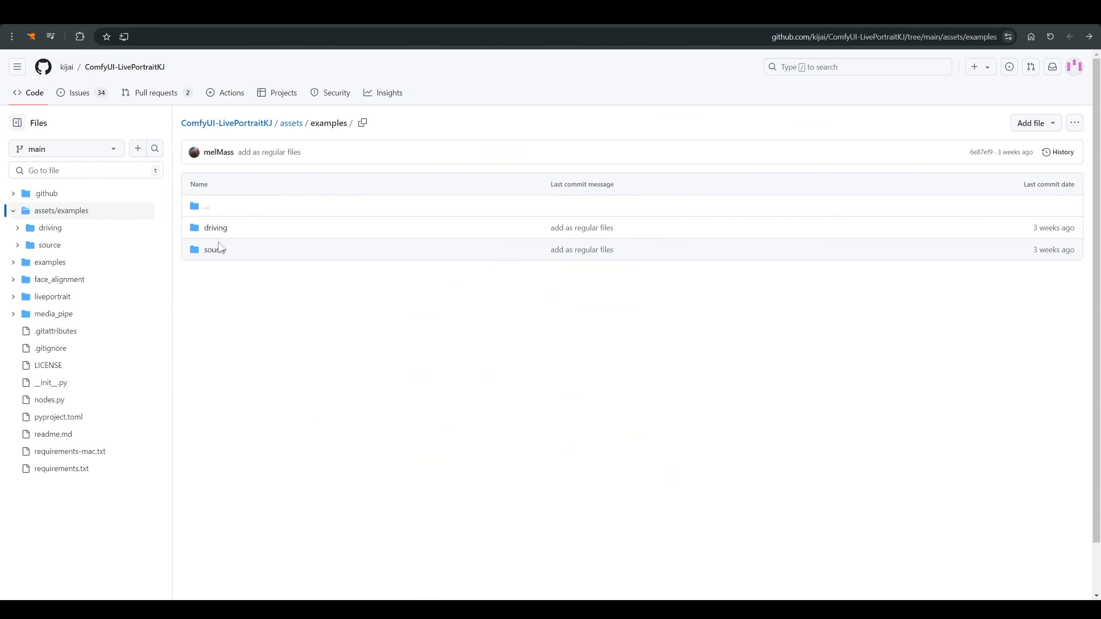
pyautogui.click(216, 229)
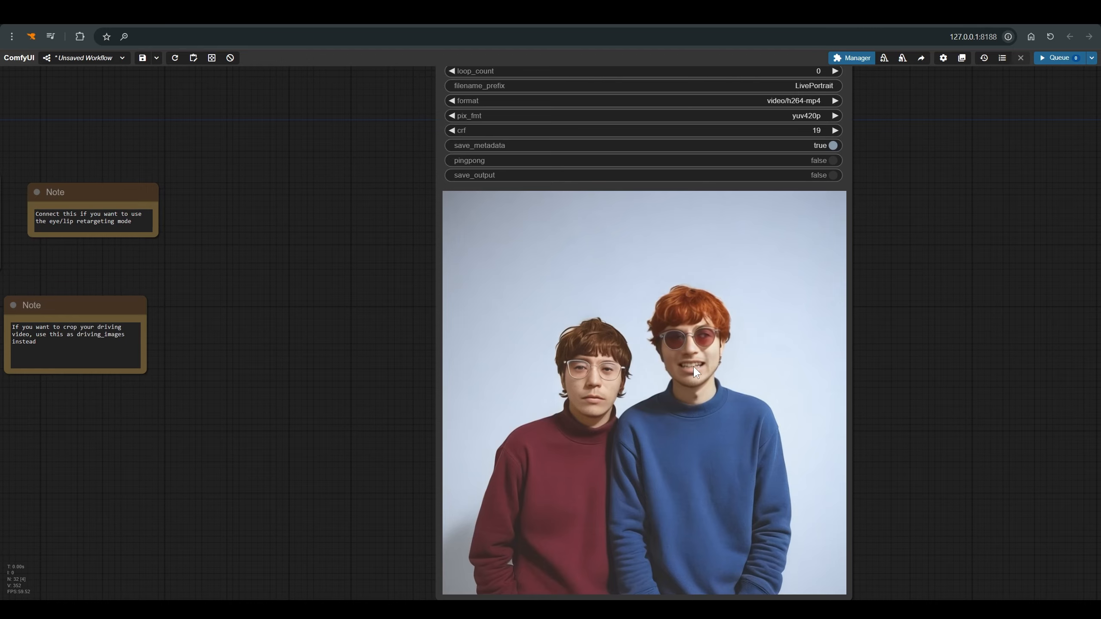
# - Return to the ComfyUI workflow and set face_index to 0 in the source image's LivePortrait Cropper node
pyautogui.scroll(-3, 916, 330)
pyautogui.scroll(-2, 921, 335)
pyautogui.moveTo(564, 318); pyautogui.dragTo(588, 444)
pyautogui.scroll(1, 434, 134)
pyautogui.scroll(2, 434, 134)
pyautogui.click(433, 136)
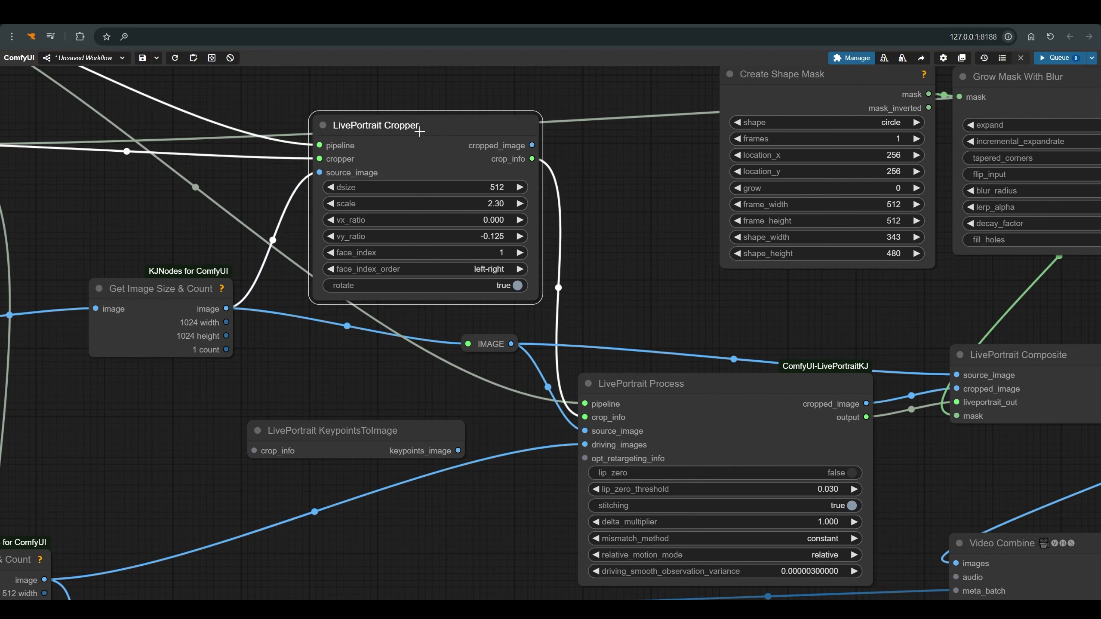
pyautogui.scroll(1, 432, 138)
pyautogui.moveTo(432, 139); pyautogui.dragTo(435, 138)
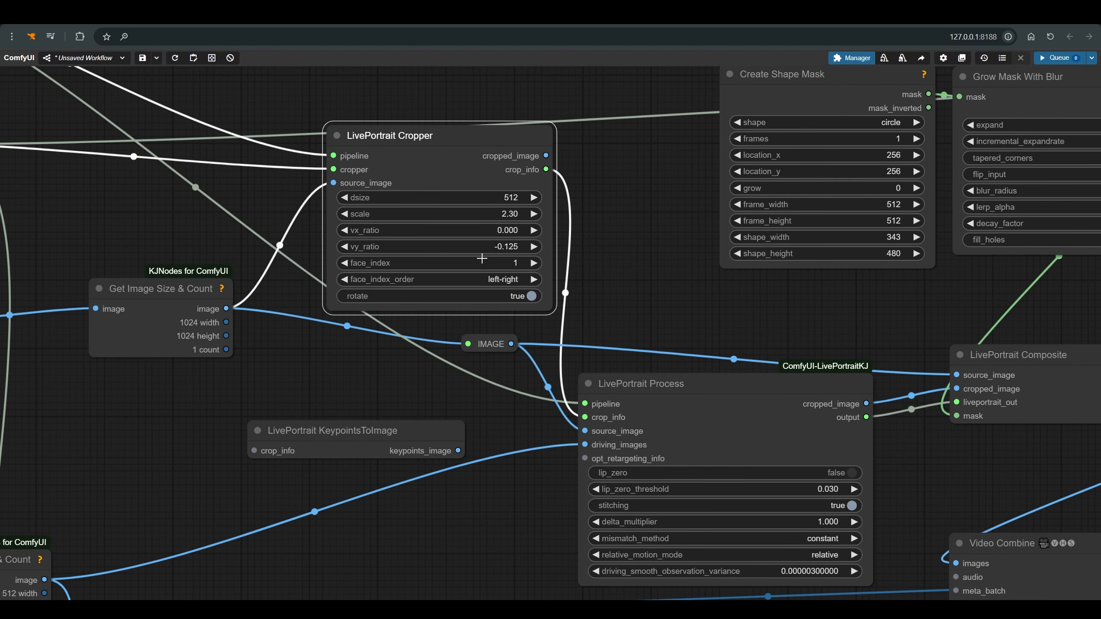
pyautogui.click(503, 264)
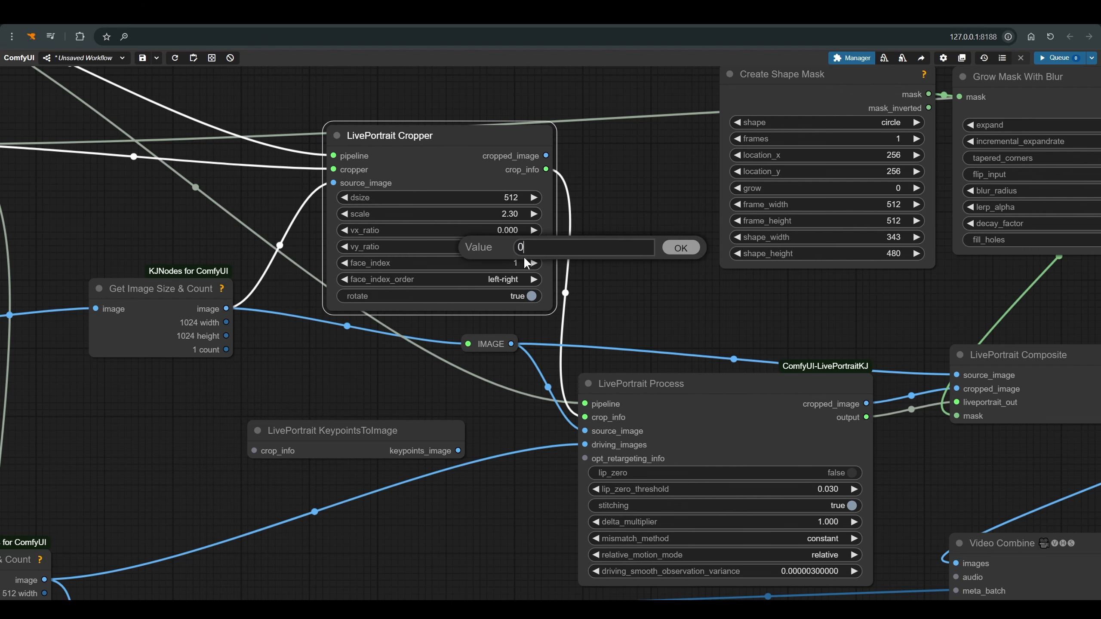
pyautogui.write('0')
pyautogui.press('Return')
# - Run the workflow and inspect the animated faces in the Video Combine preview
pyautogui.scroll(-3, 641, 265)
pyautogui.scroll(-5, 640, 266)
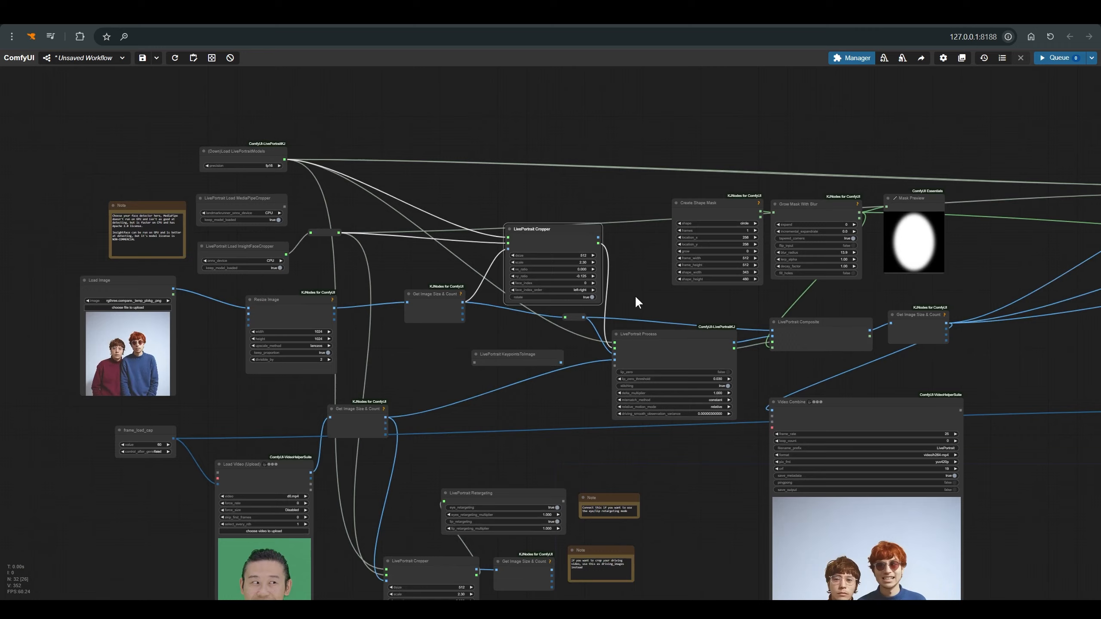
pyautogui.hotkey('ctrl', 'Return')
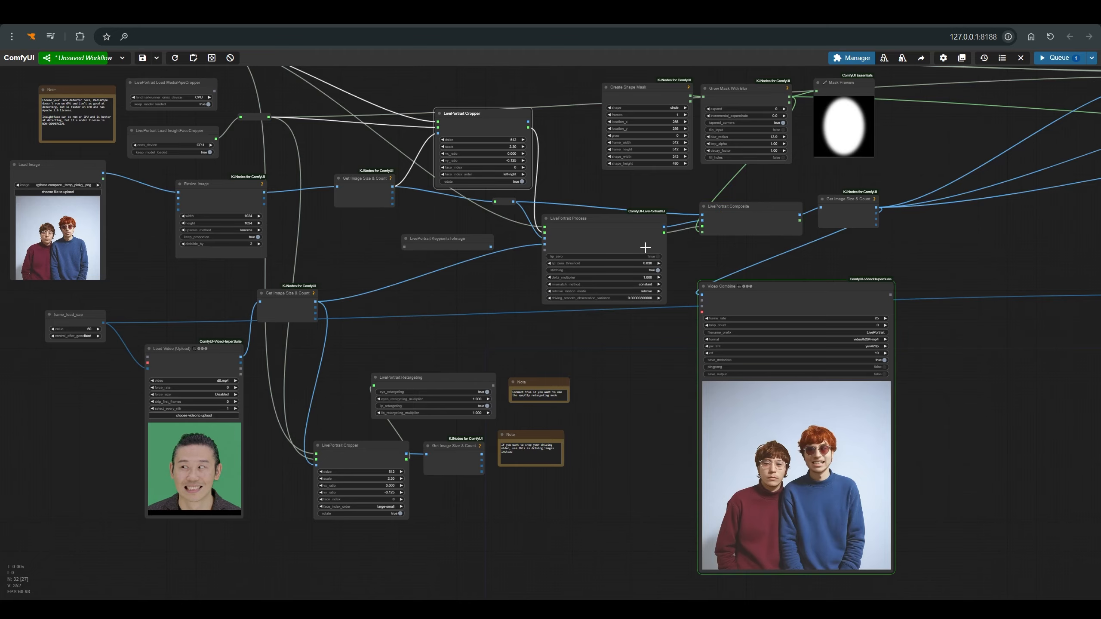
pyautogui.scroll(5, 684, 458)
pyautogui.scroll(-6, 713, 187)
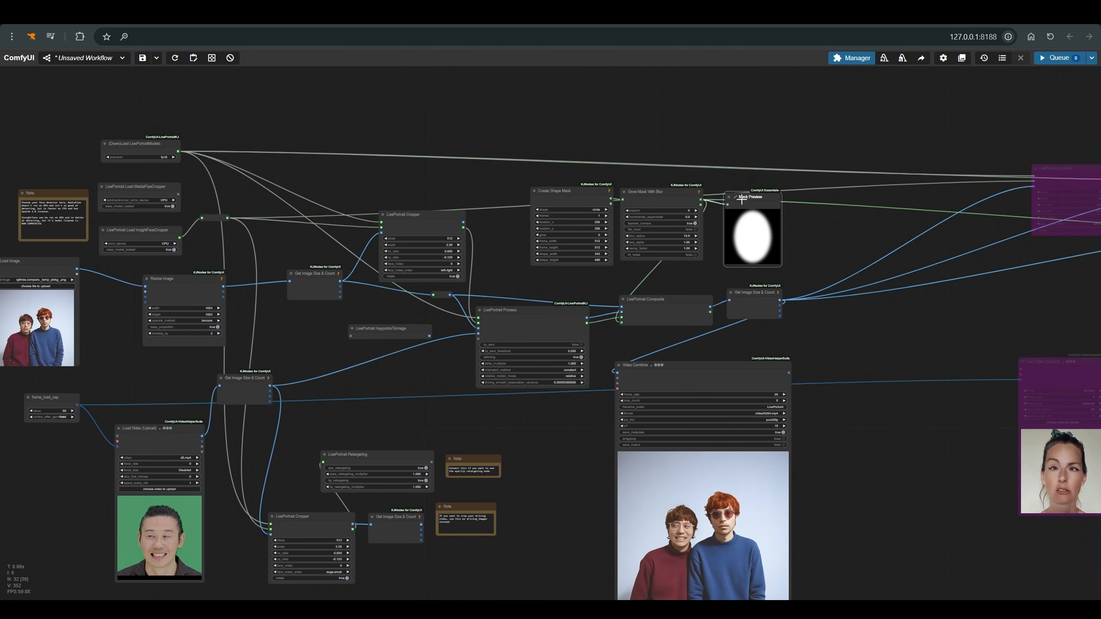
# - Examine the Create Shape Mask, LivePortrait Composite and LivePortrait Process nodes and the mask connection between them
pyautogui.scroll(7, 662, 219)
pyautogui.click(493, 172)
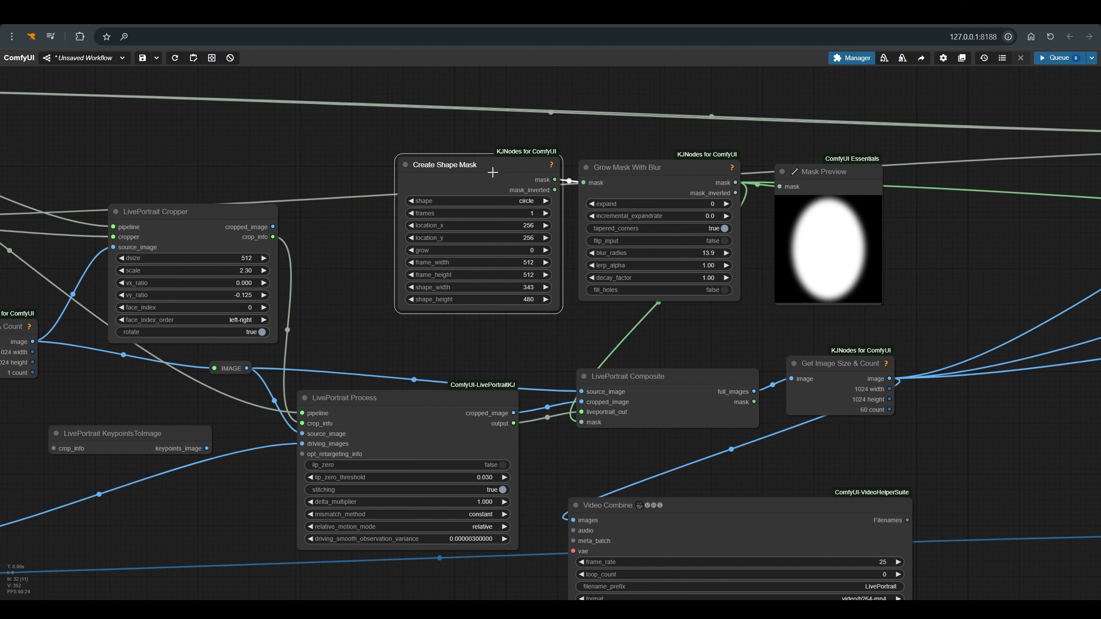
pyautogui.click(650, 377)
pyautogui.scroll(-3, 642, 371)
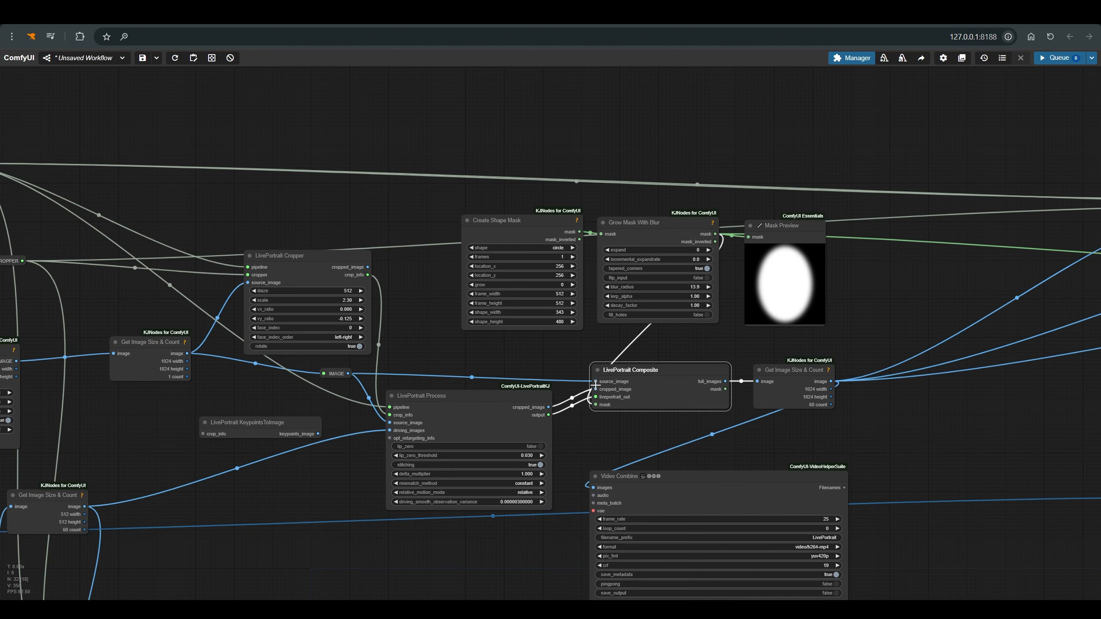
pyautogui.moveTo(488, 411); pyautogui.dragTo(491, 413)
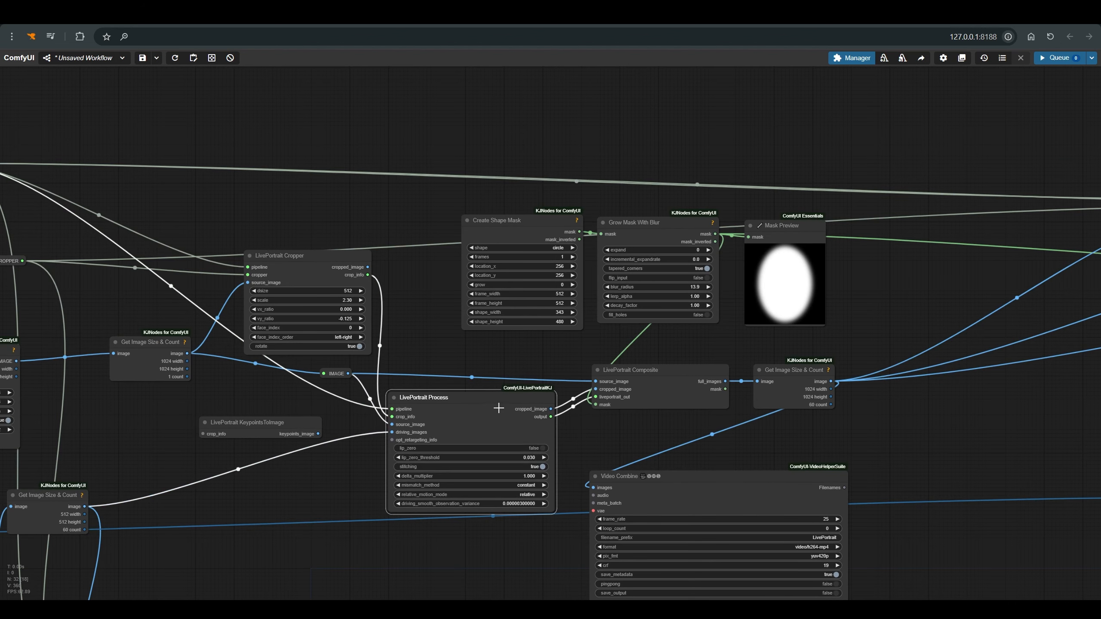
pyautogui.click(595, 396)
pyautogui.moveTo(599, 403); pyautogui.dragTo(596, 411)
# - Set shape_width to 480 in the Create Shape Mask node
pyautogui.scroll(5, 347, 243)
pyautogui.click(347, 243)
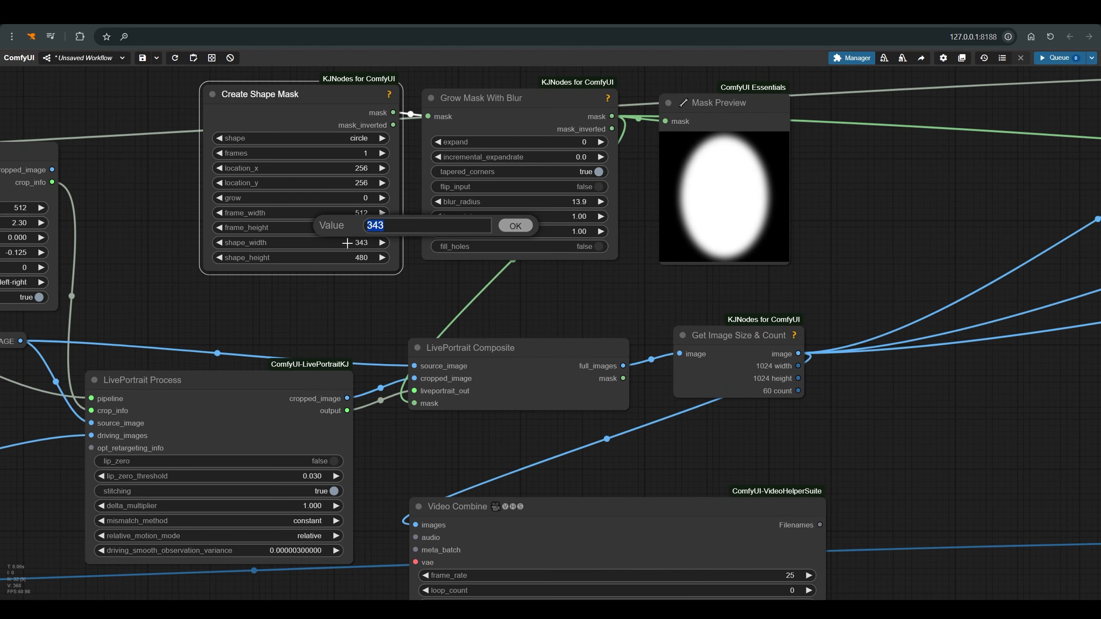
pyautogui.write('480')
pyautogui.press('Return')
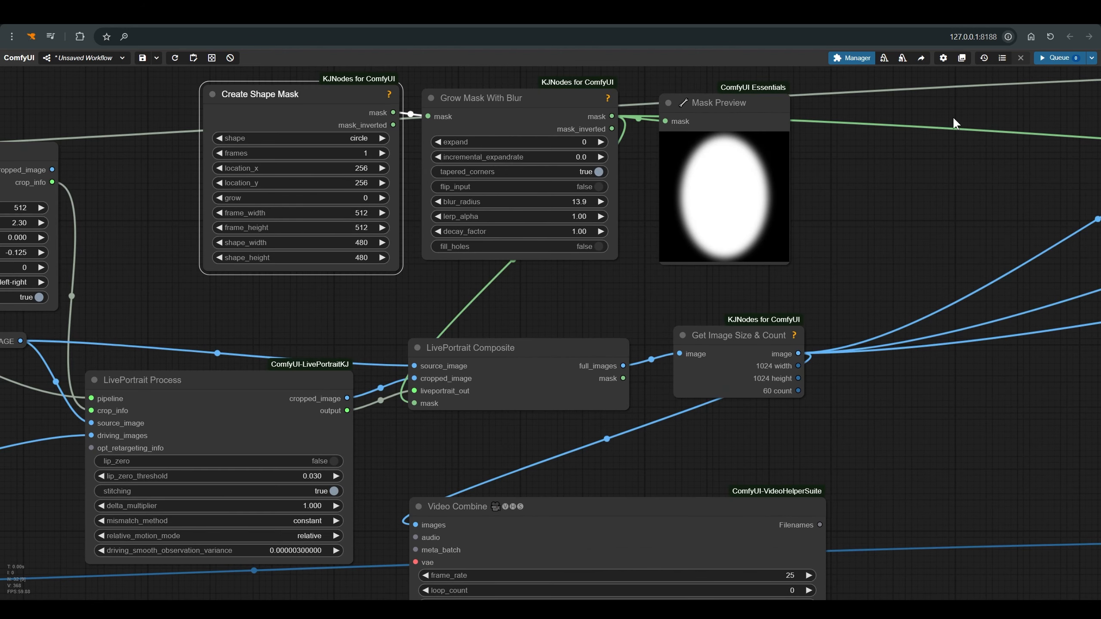
# - Run the workflow with the wider shape mask and inspect the Mask Preview and Video Combine results
pyautogui.click(1053, 58)
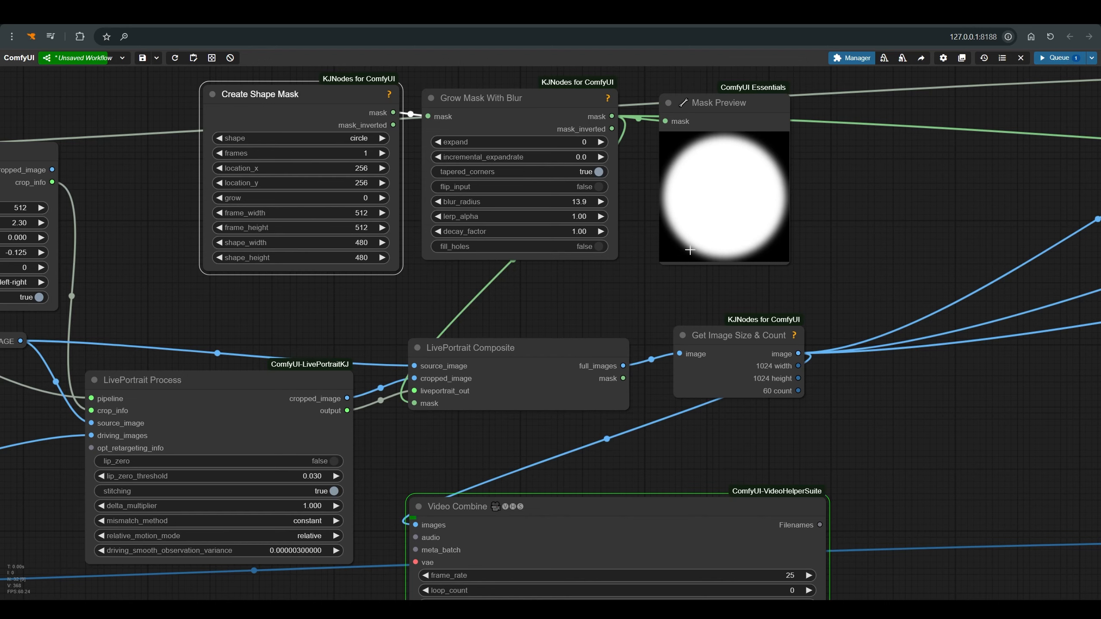
pyautogui.scroll(-6, 814, 270)
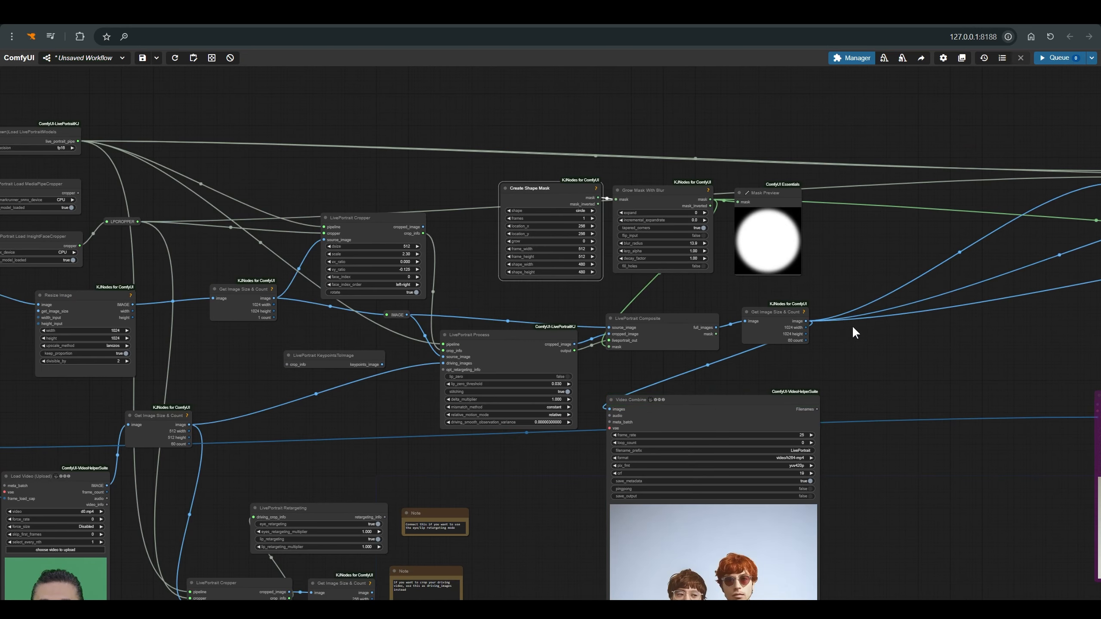
pyautogui.scroll(-4, 852, 325)
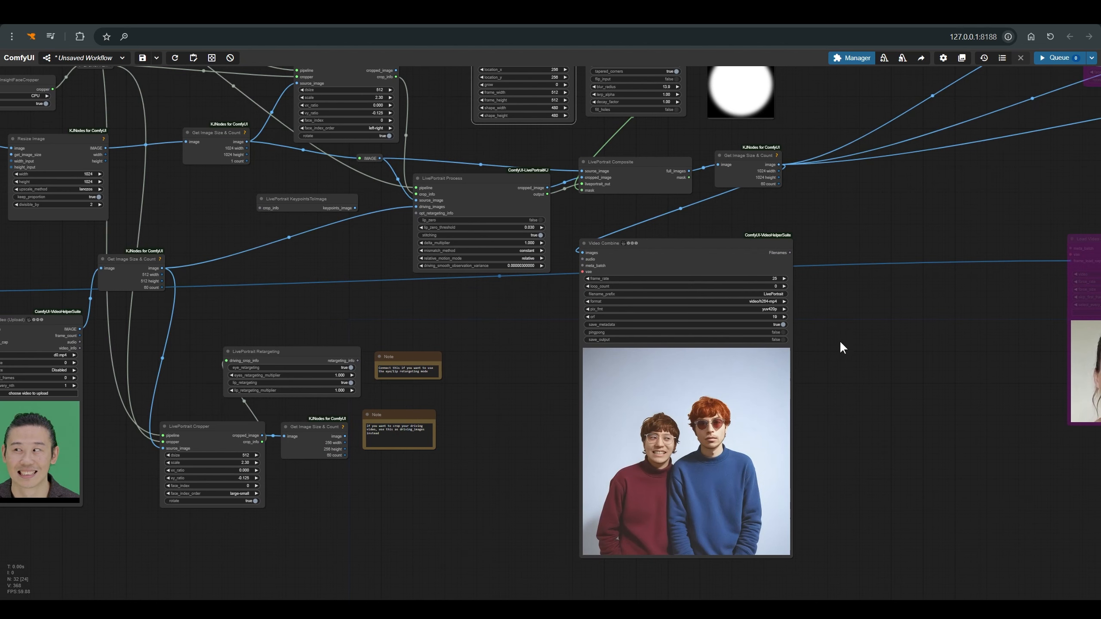
# - Set shape_width to 334 in the Create Shape Mask node, then rerun the workflow and inspect both faces in the Video Combine preview
pyautogui.scroll(5, 840, 341)
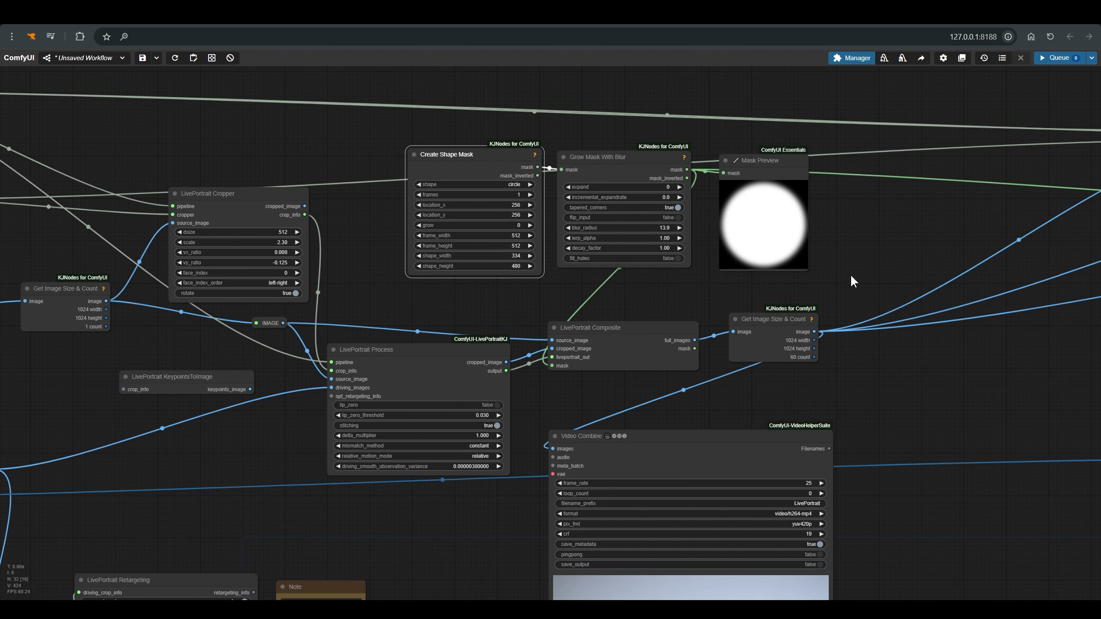
pyautogui.click(1058, 58)
pyautogui.moveTo(922, 323); pyautogui.dragTo(880, 83)
pyautogui.moveTo(893, 337); pyautogui.dragTo(886, 243)
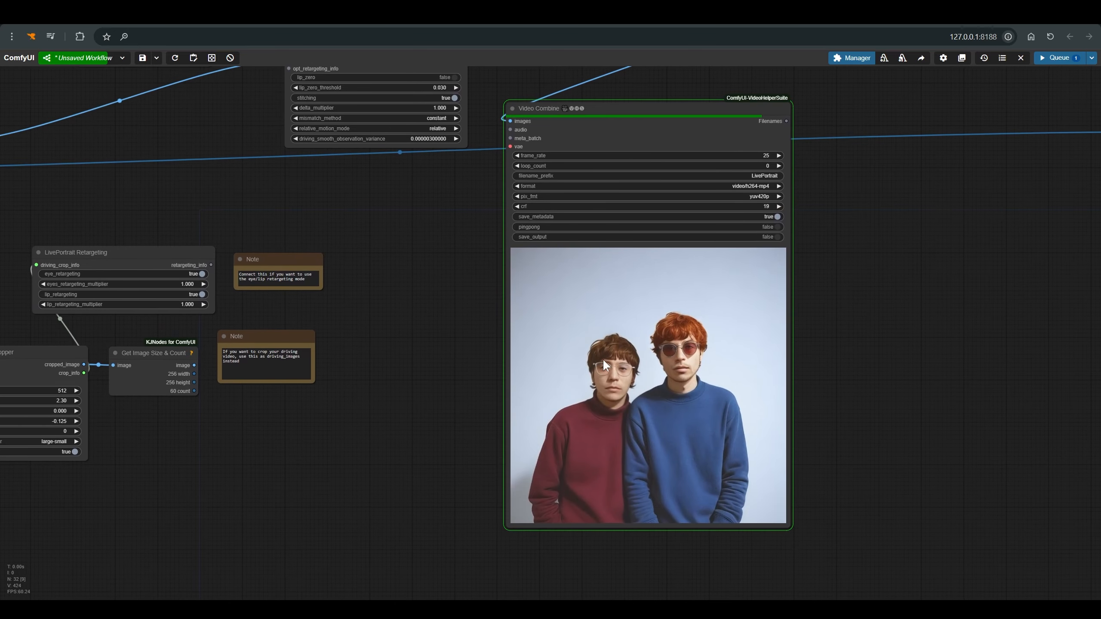
pyautogui.scroll(5, 800, 343)
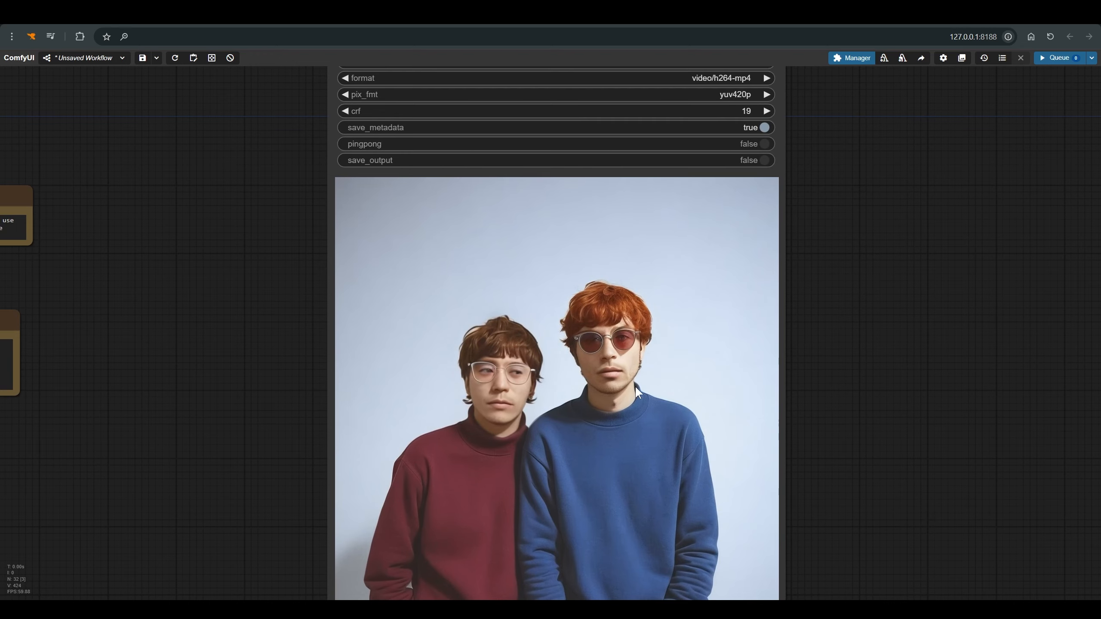
pyautogui.scroll(-5, 867, 289)
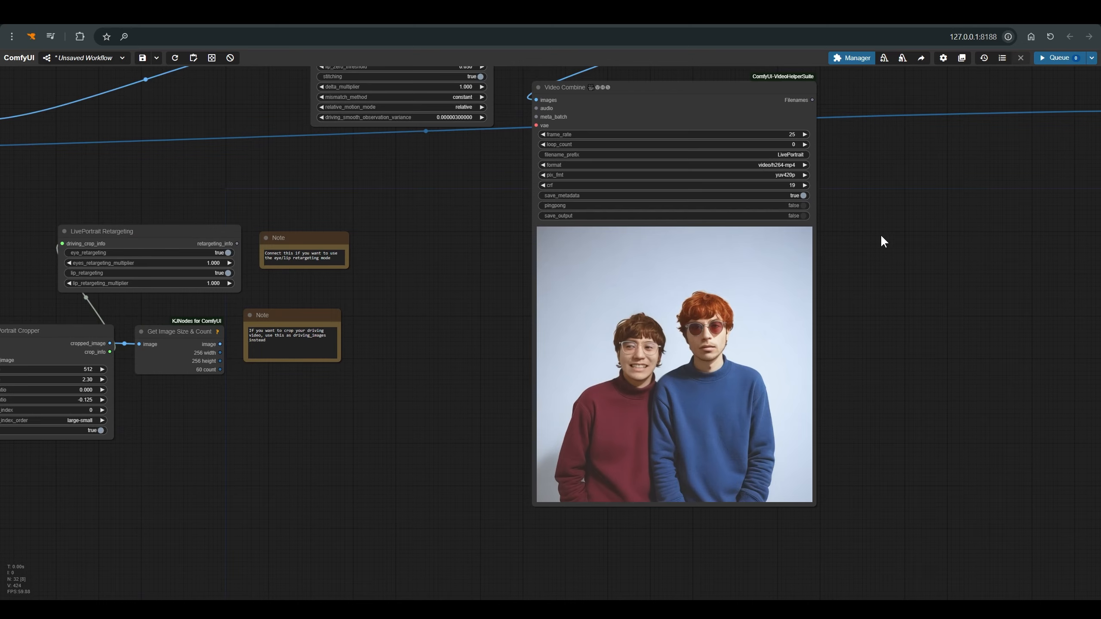
# - Enable the bypassed second-pass node group, from the second driving video and LivePortrait Cropper through to the final Video Combine
pyautogui.scroll(-6, 845, 248)
pyautogui.moveTo(778, 269); pyautogui.dragTo(373, 434)
pyautogui.moveTo(447, 141); pyautogui.dragTo(916, 511)
pyautogui.hotkey('ctrl', 'b')
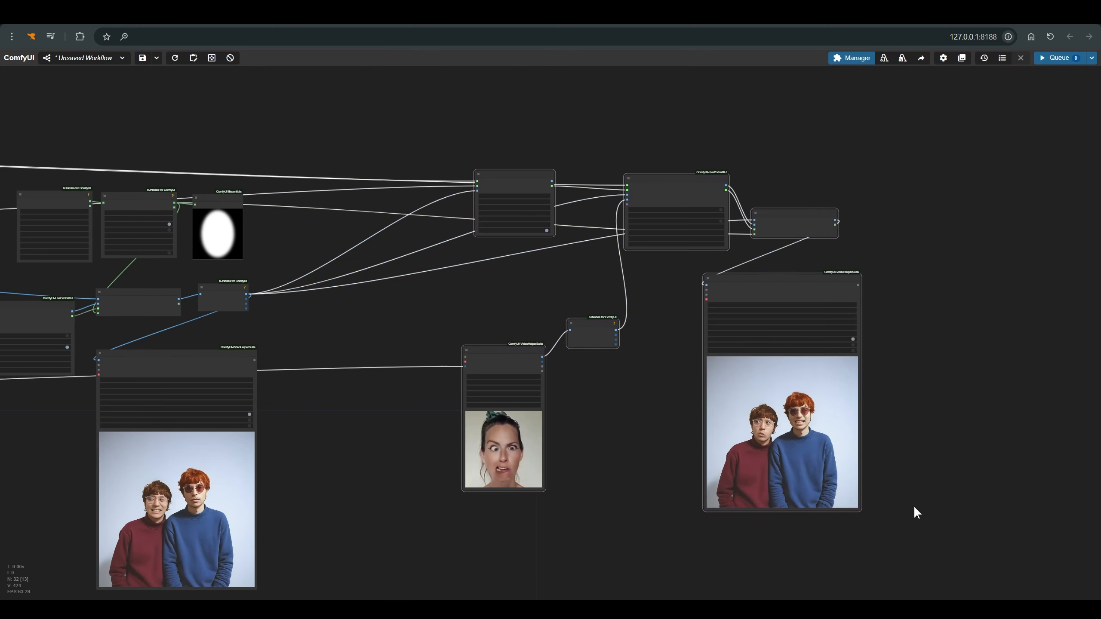
# - Trace the second LivePortrait Cropper's pipeline and cropper links back to the model loader nodes at the start of the workflow
pyautogui.scroll(2, 529, 177)
pyautogui.scroll(-1, 521, 248)
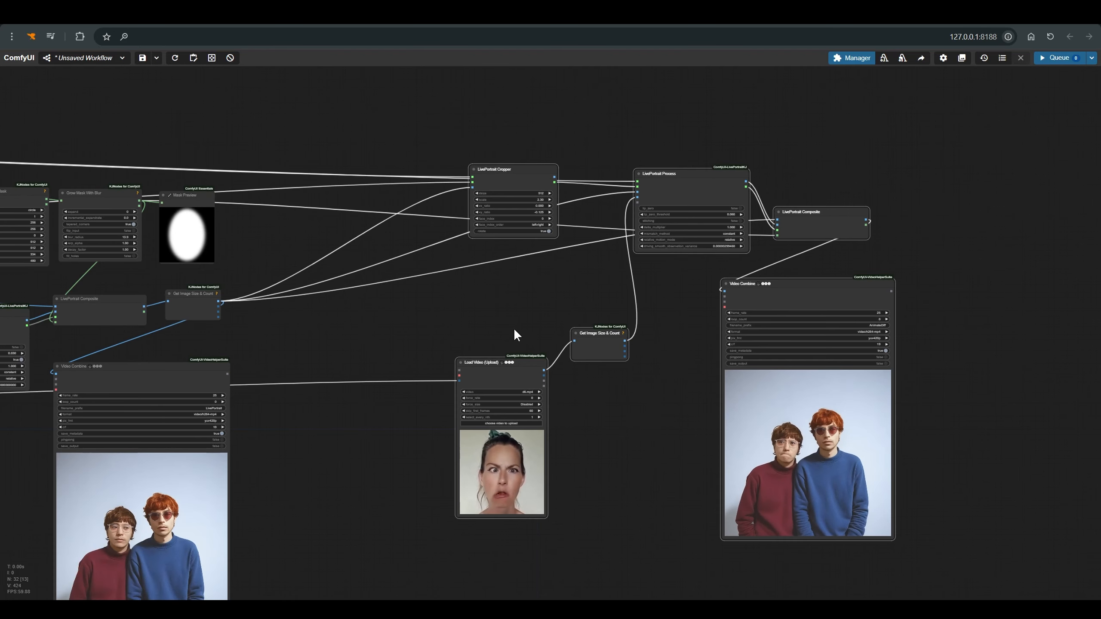
pyautogui.scroll(-1, 518, 185)
pyautogui.scroll(-2, 496, 143)
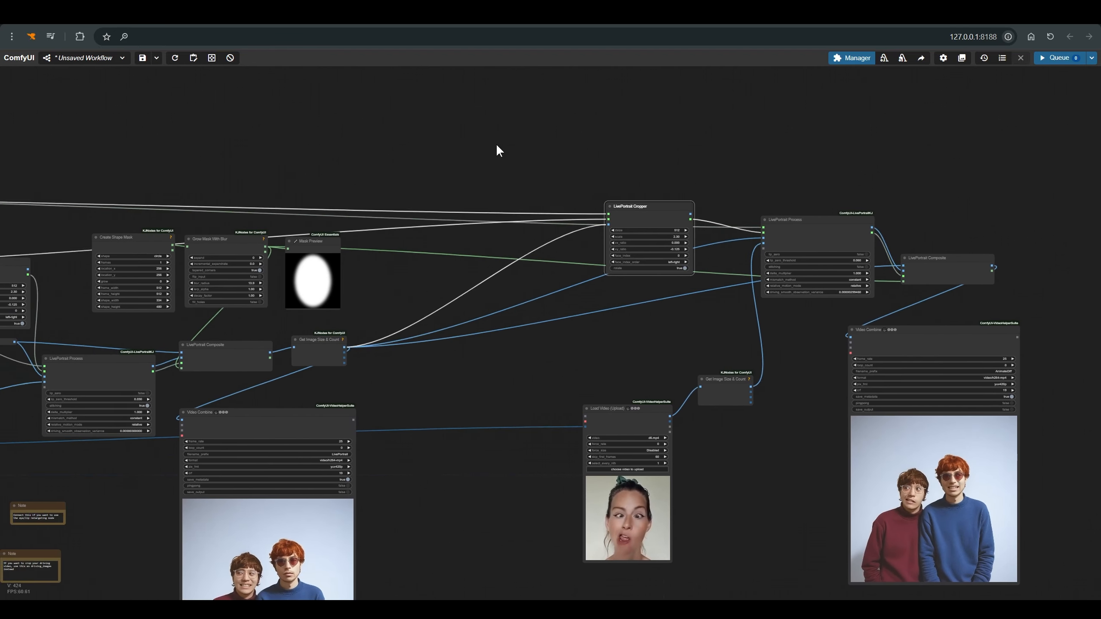
pyautogui.moveTo(450, 154); pyautogui.dragTo(616, 181)
pyautogui.moveTo(122, 216)
pyautogui.mouseDown()
pyautogui.moveTo(115, 170)
pyautogui.moveTo(117, 200)
pyautogui.mouseUp()
pyautogui.moveTo(170, 262); pyautogui.dragTo(175, 258)
pyautogui.moveTo(132, 191); pyautogui.dragTo(132, 217)
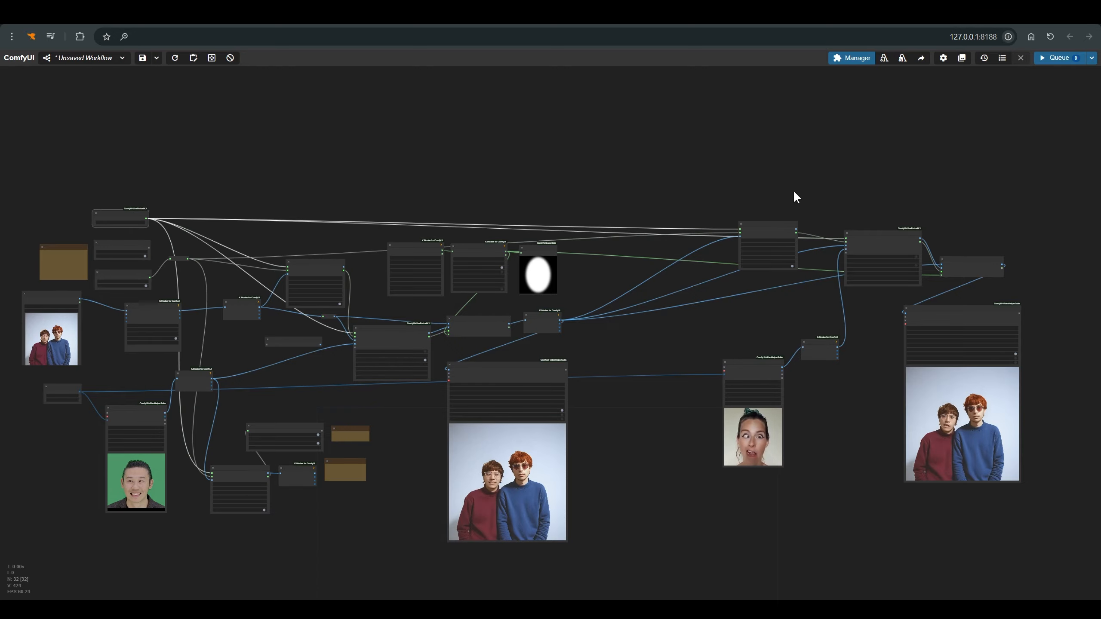
# - Trace the second LivePortrait Cropper's source_image link back to the first composite's output and compare it with the first Video Combine preview
pyautogui.scroll(4, 800, 200)
pyautogui.scroll(2, 818, 207)
pyautogui.moveTo(844, 206); pyautogui.dragTo(744, 95)
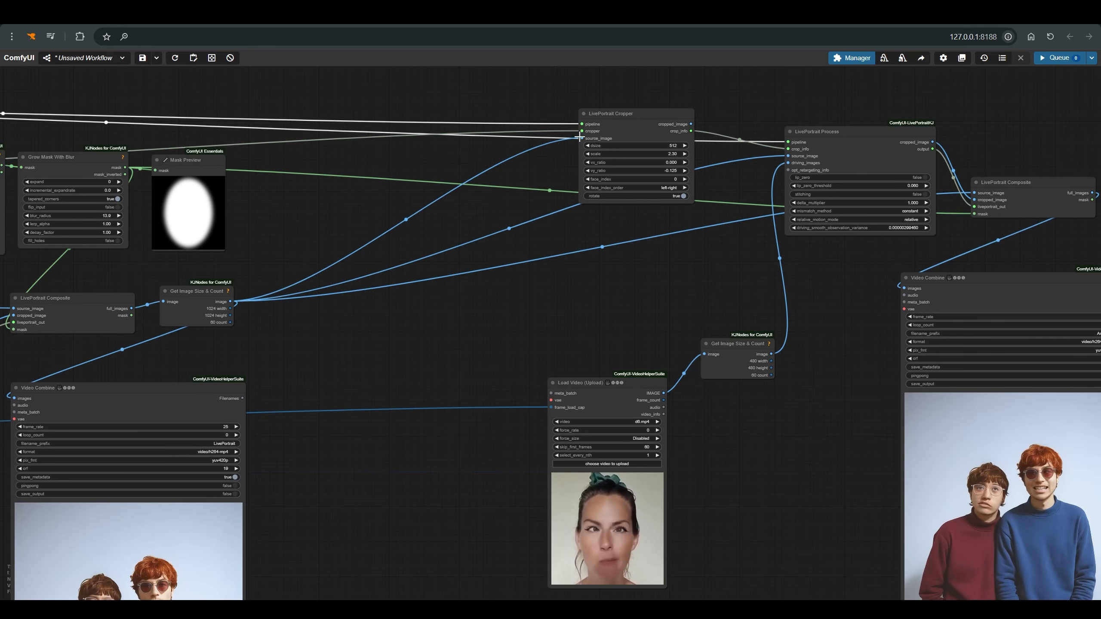
pyautogui.moveTo(583, 138); pyautogui.dragTo(583, 138)
pyautogui.scroll(-4, 470, 303)
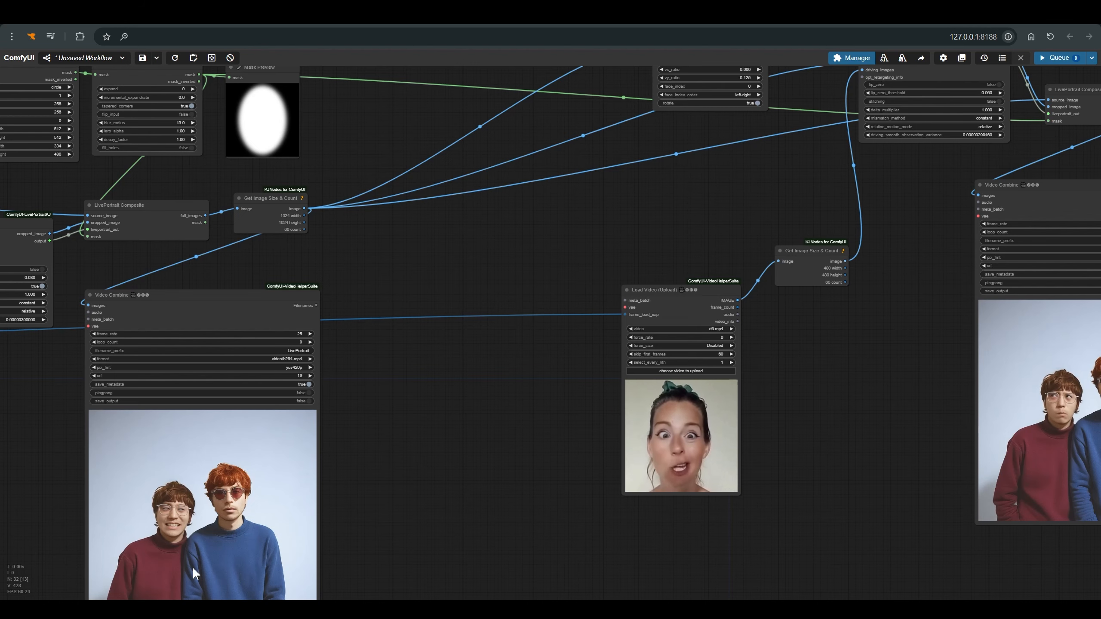
pyautogui.moveTo(517, 258); pyautogui.dragTo(467, 362)
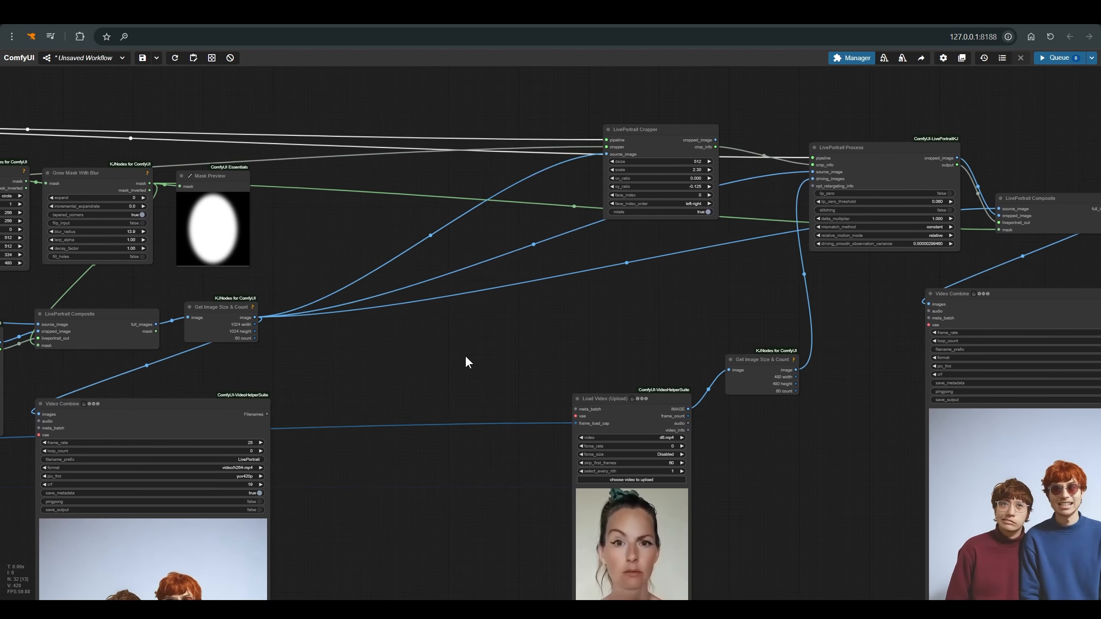
# - Shift the second-pass LivePortrait Cropper, Process and Composite nodes slightly upward to expose their incoming connections
pyautogui.moveTo(602, 132); pyautogui.dragTo(576, 136)
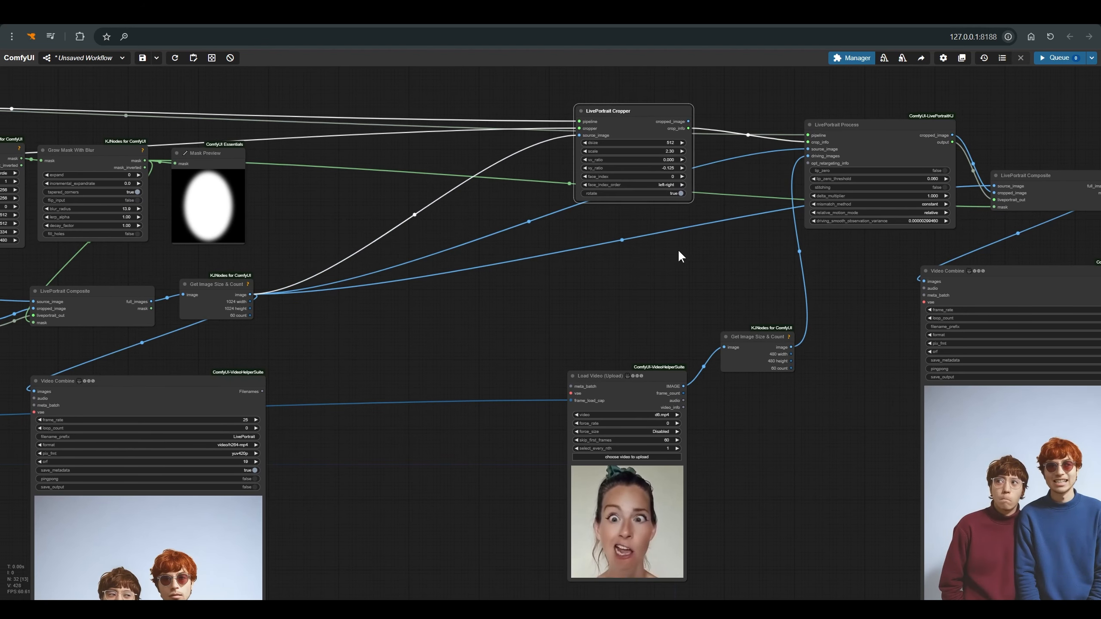
pyautogui.moveTo(887, 138); pyautogui.dragTo(890, 130)
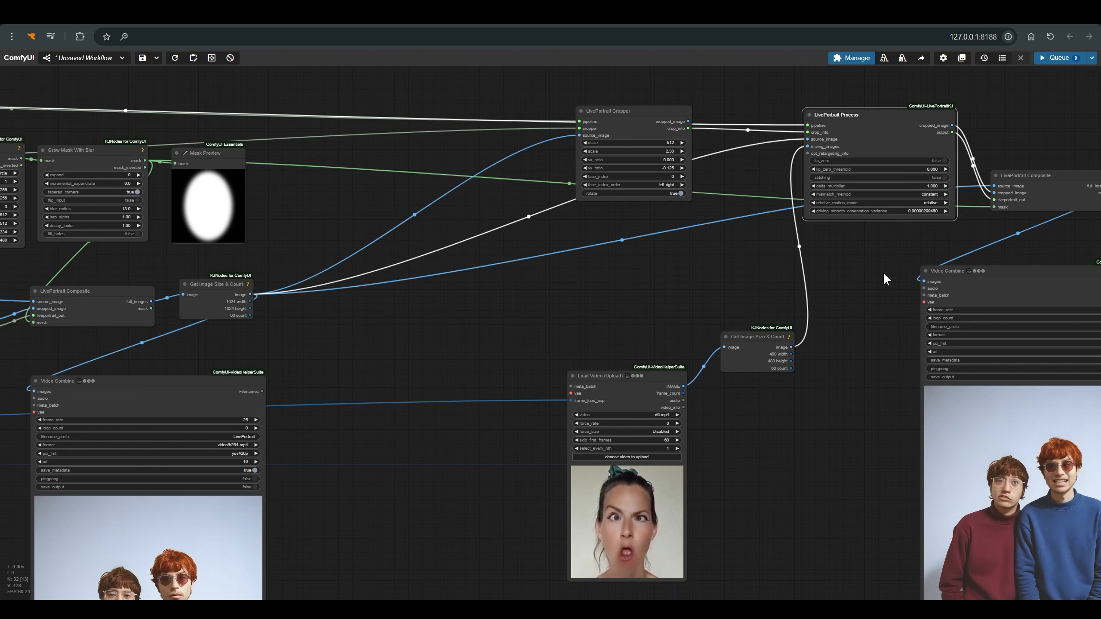
pyautogui.moveTo(885, 278); pyautogui.dragTo(815, 287)
pyautogui.moveTo(920, 223); pyautogui.dragTo(932, 160)
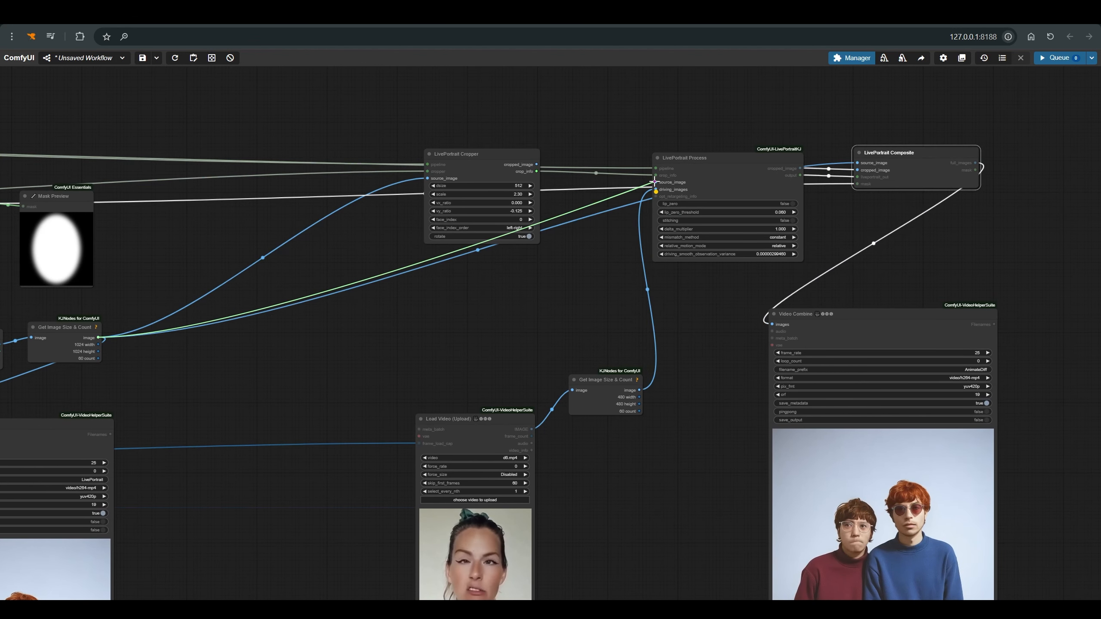
# - Set face_index to 1 in the second-pass LivePortrait Cropper node
pyautogui.click(459, 154)
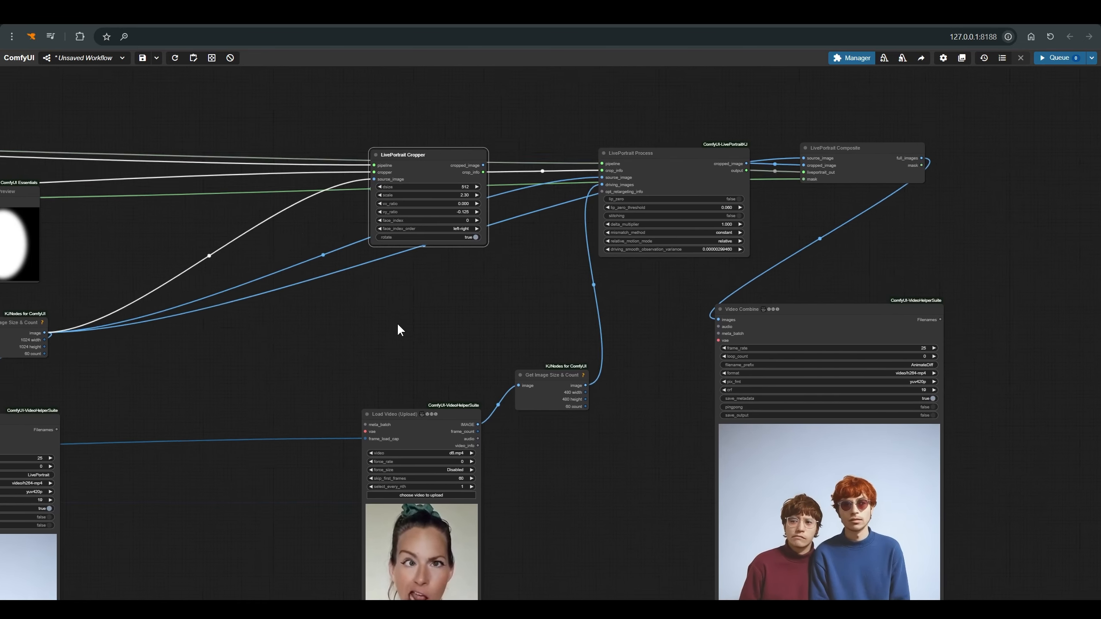
pyautogui.click(477, 220)
pyautogui.scroll(6, 440, 211)
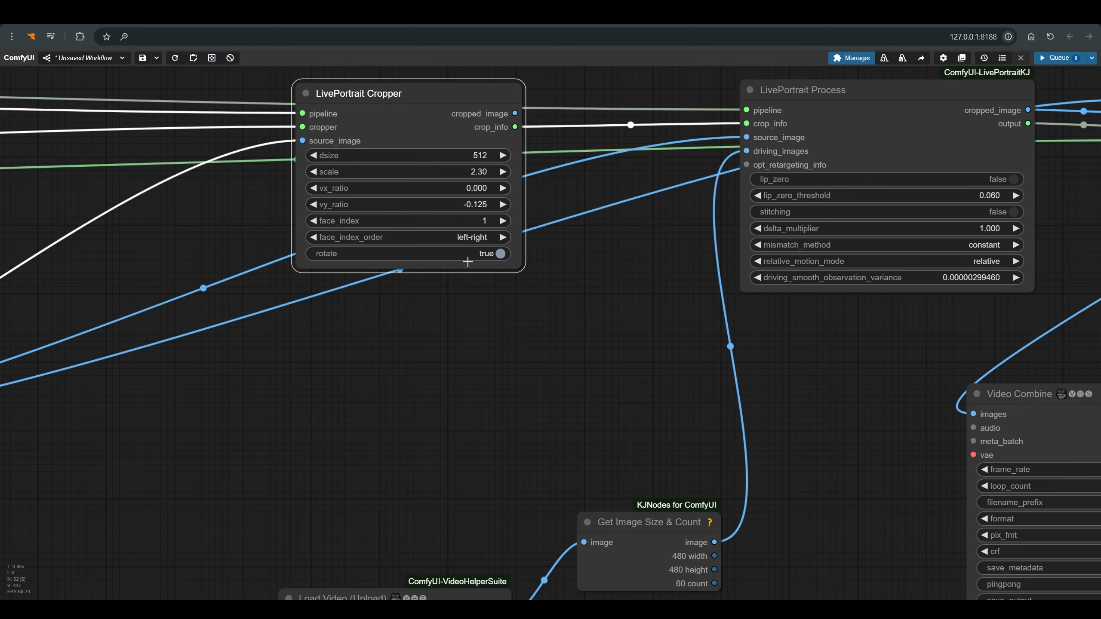
# - Examine the second driving video in the Load Video node and the animated faces in the final Video Combine preview
pyautogui.moveTo(451, 388); pyautogui.dragTo(456, 226)
pyautogui.scroll(-5, 462, 295)
pyautogui.moveTo(522, 431); pyautogui.dragTo(542, 261)
pyautogui.scroll(-3, 632, 264)
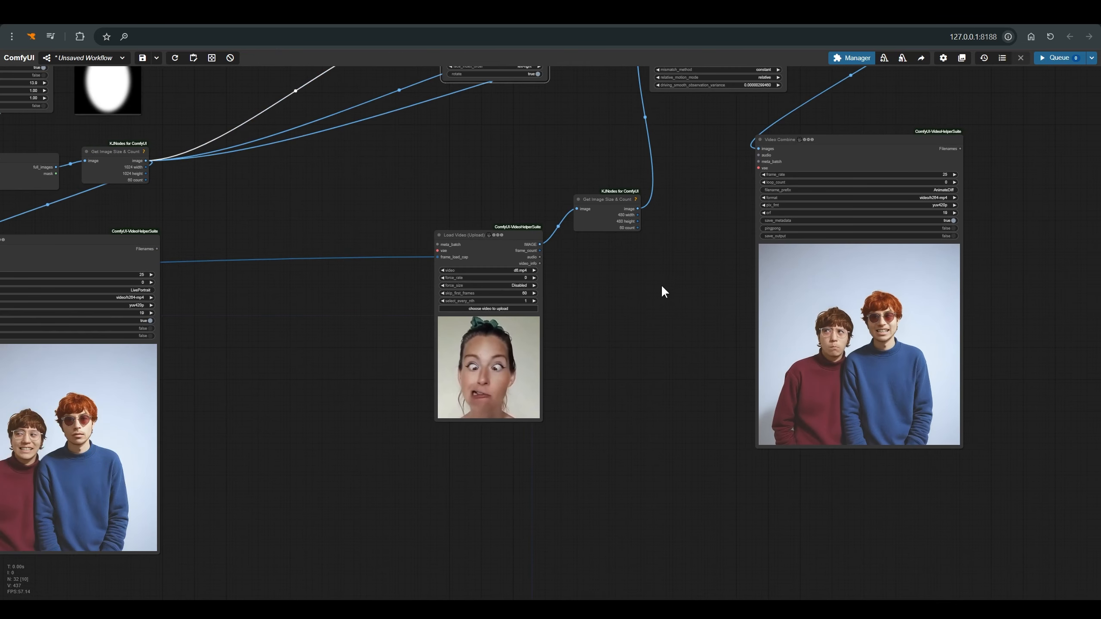
pyautogui.moveTo(661, 287); pyautogui.dragTo(536, 446)
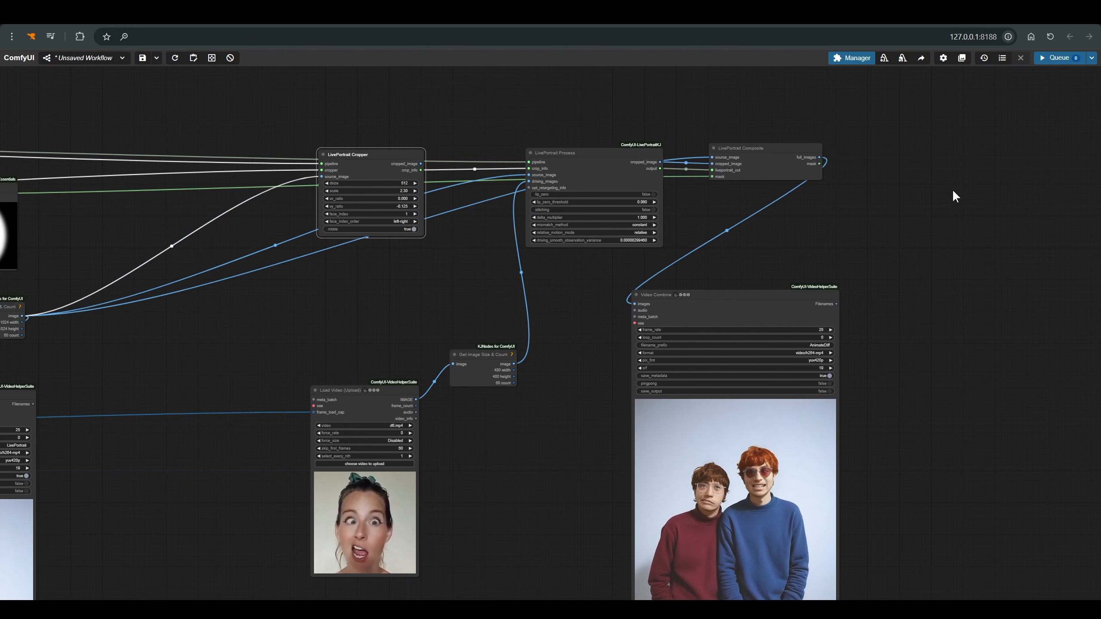